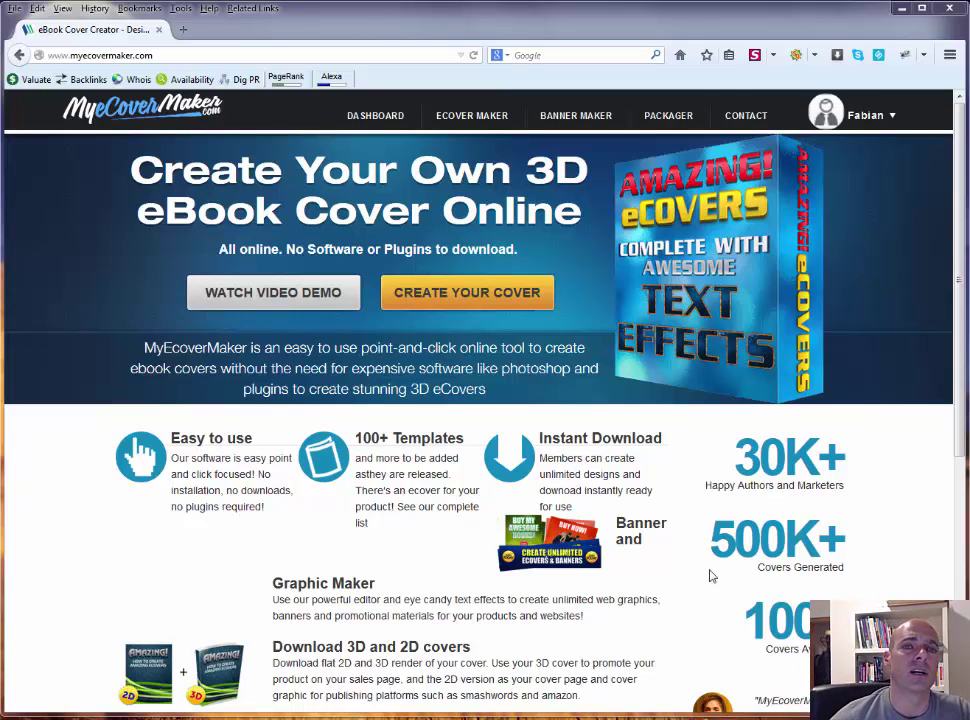
Step: Go to the My Ecovers dashboard listing saved covers like DVD Open Insert and Software Box Left
{"action": "left_click", "coordinate": [211, 53]}
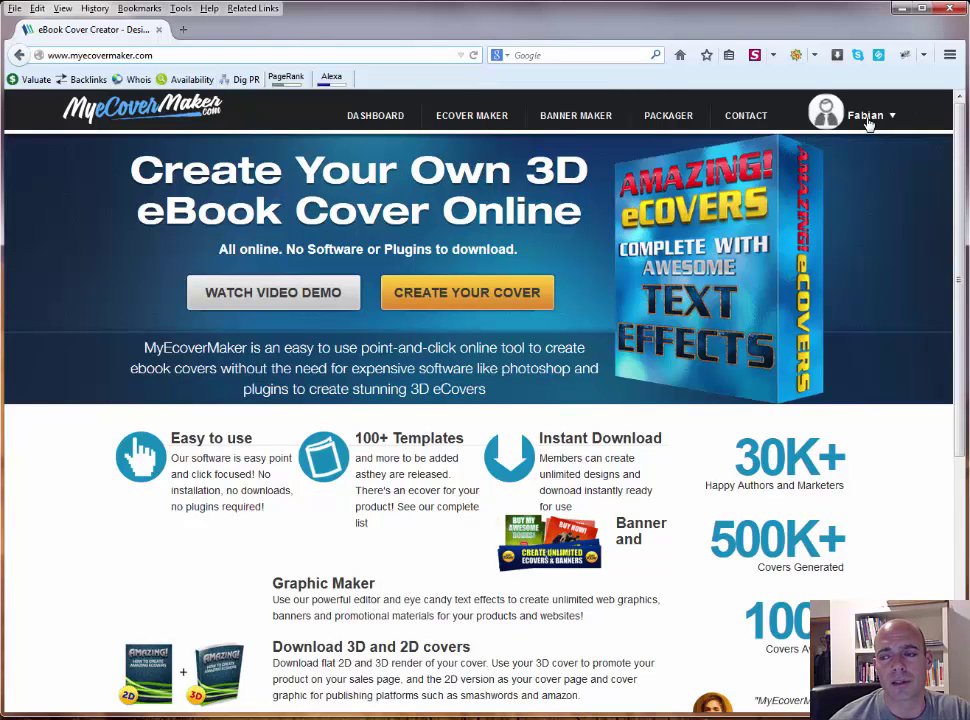
{"action": "left_click", "coordinate": [360, 120]}
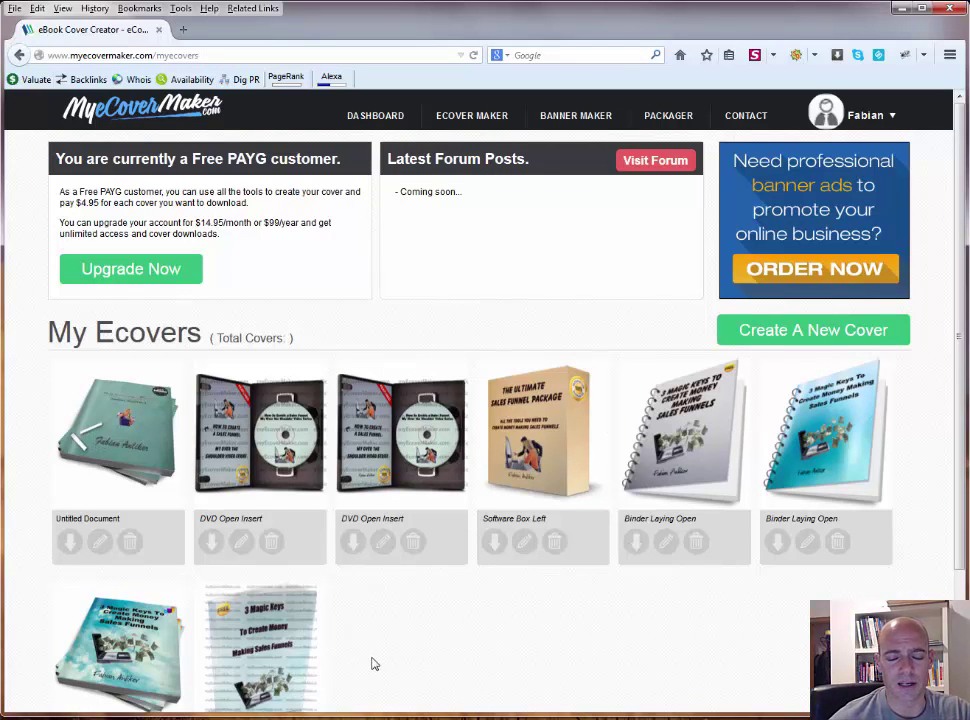
{"action": "scroll", "coordinate": [374, 664], "scroll_direction": "down", "scroll_amount": 3}
{"action": "scroll", "coordinate": [374, 664], "scroll_direction": "up", "scroll_amount": 3}
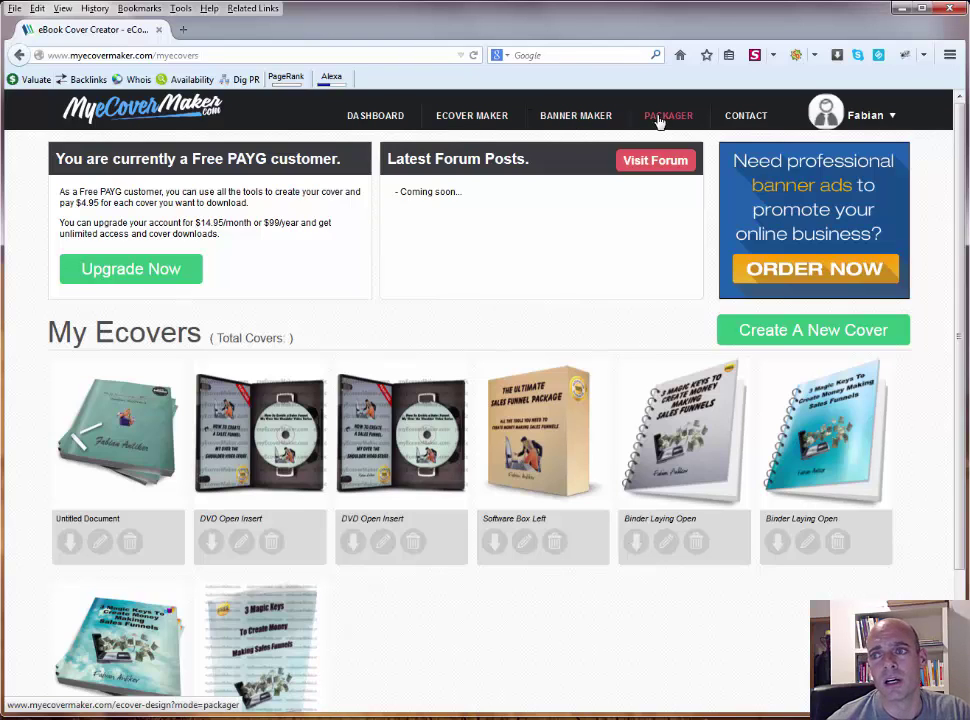
Step: Open the ECOVER MAKER cover-type gallery and preview the first row of templates
{"action": "left_click", "coordinate": [485, 119]}
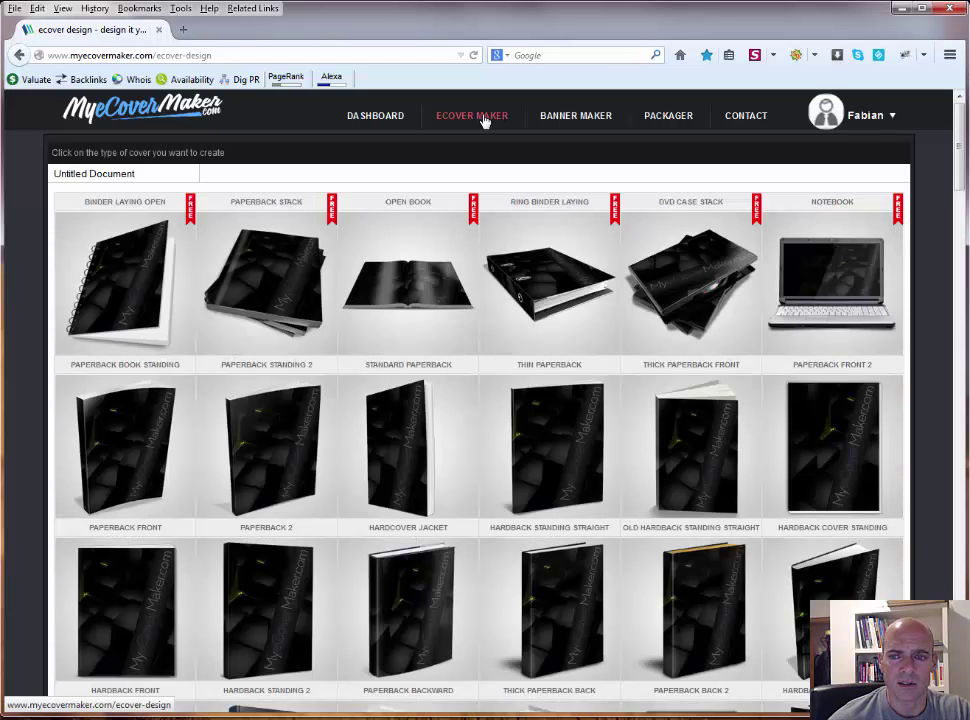
{"action": "mouse_move", "coordinate": [858, 278]}
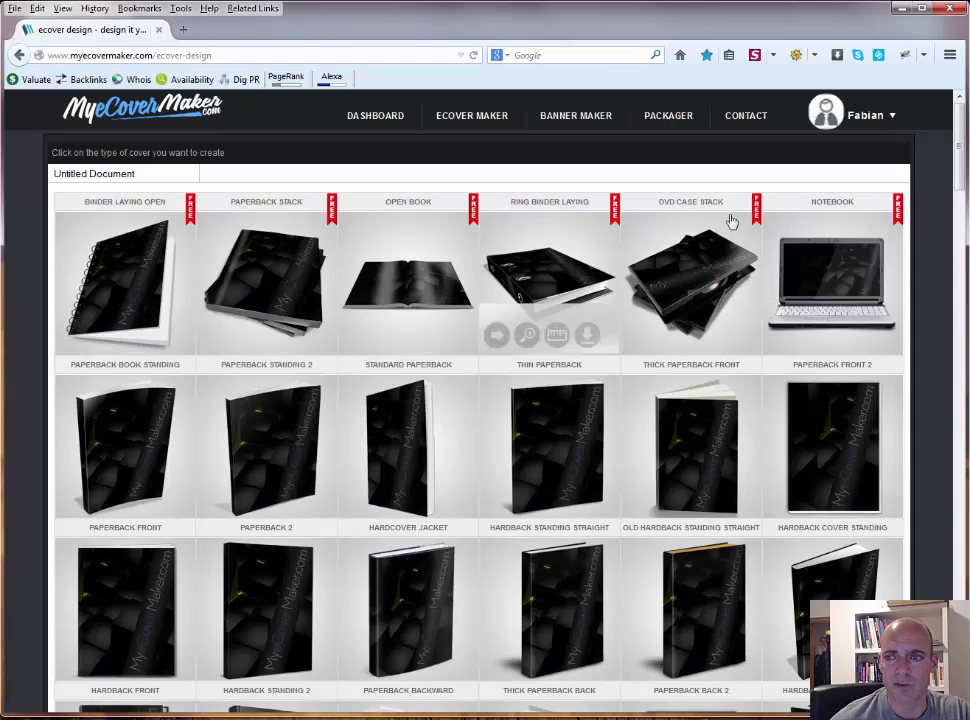
{"action": "mouse_move", "coordinate": [806, 274]}
{"action": "mouse_move", "coordinate": [322, 277]}
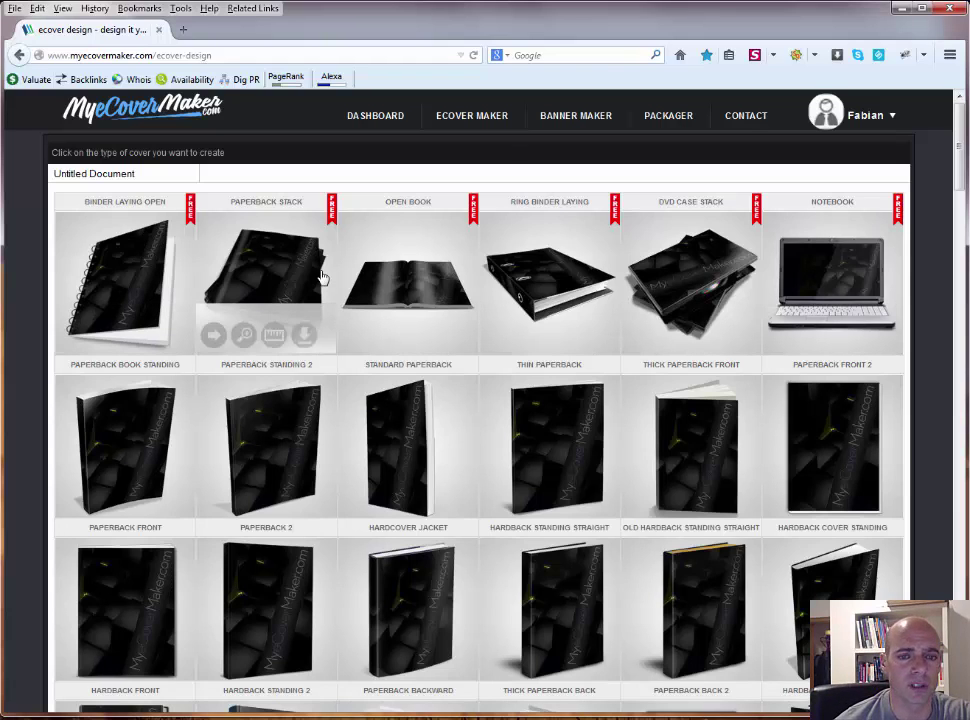
{"action": "mouse_move", "coordinate": [115, 316]}
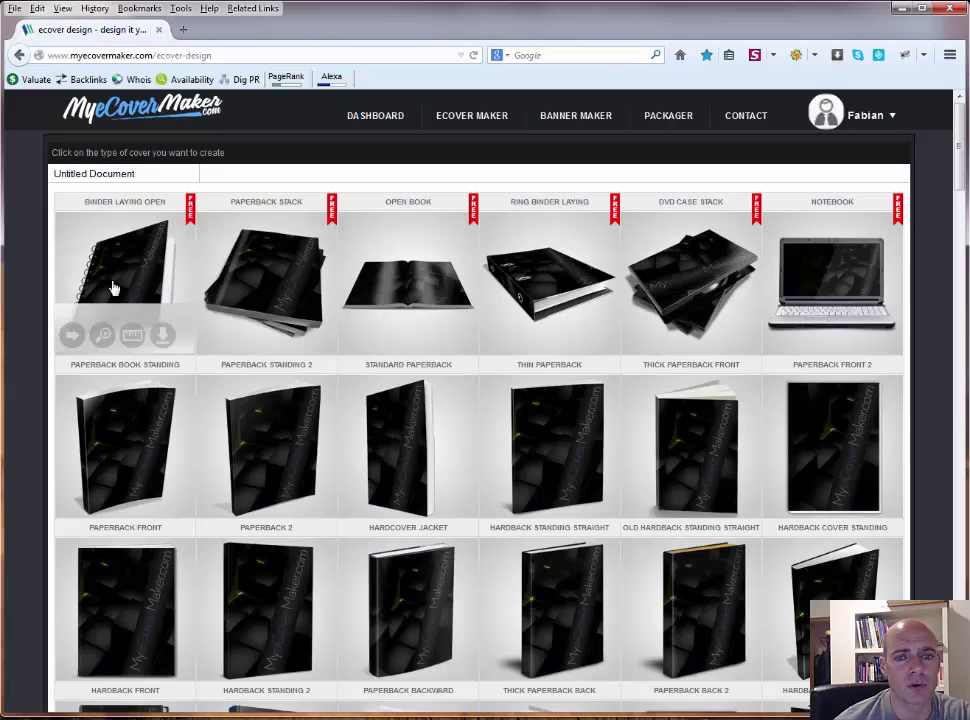
{"action": "mouse_move", "coordinate": [275, 267]}
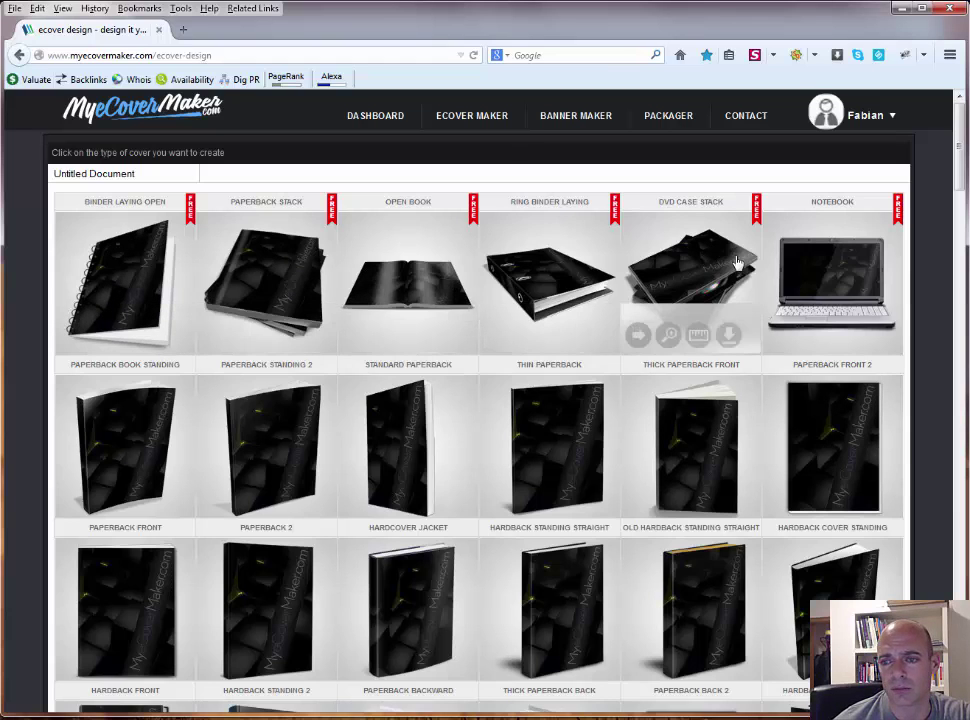
{"action": "mouse_move", "coordinate": [440, 284]}
{"action": "mouse_move", "coordinate": [680, 273]}
Step: Scroll through the template grid past DVD cases, iPads, monitors, cards and the Metal Tin Box
{"action": "scroll", "coordinate": [680, 273], "scroll_direction": "down", "scroll_amount": 3}
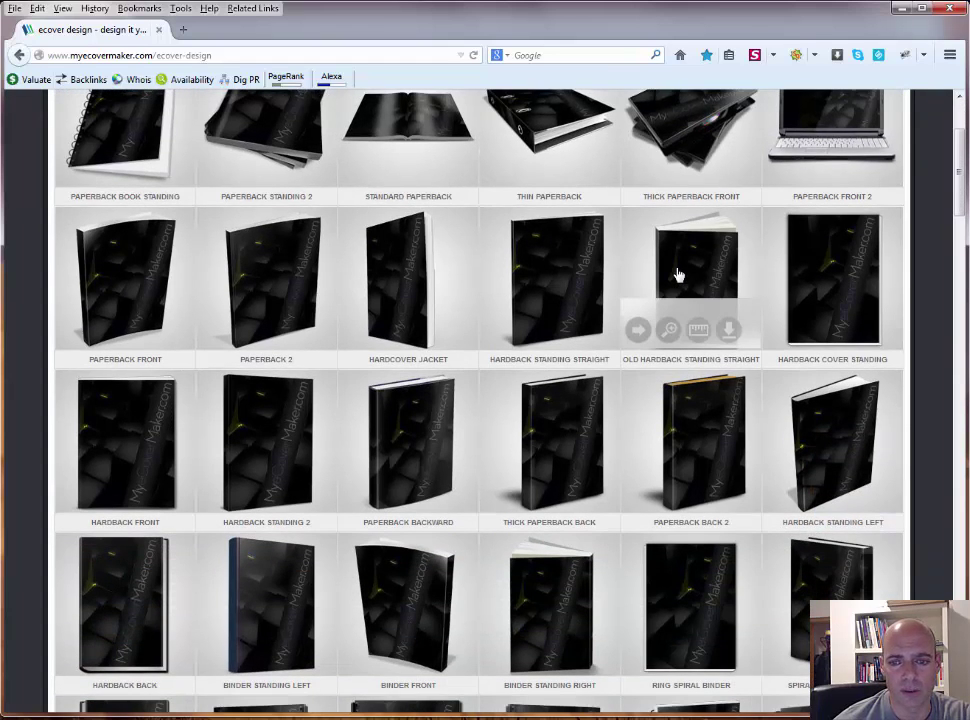
{"action": "scroll", "coordinate": [678, 274], "scroll_direction": "down", "scroll_amount": 3}
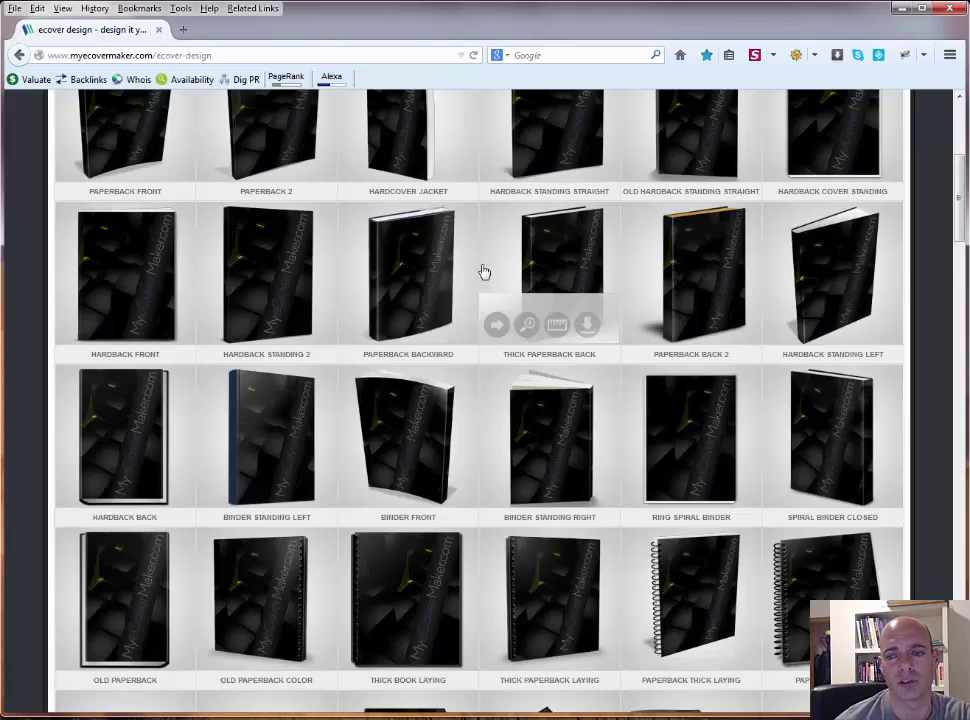
{"action": "scroll", "coordinate": [483, 271], "scroll_direction": "down", "scroll_amount": 15}
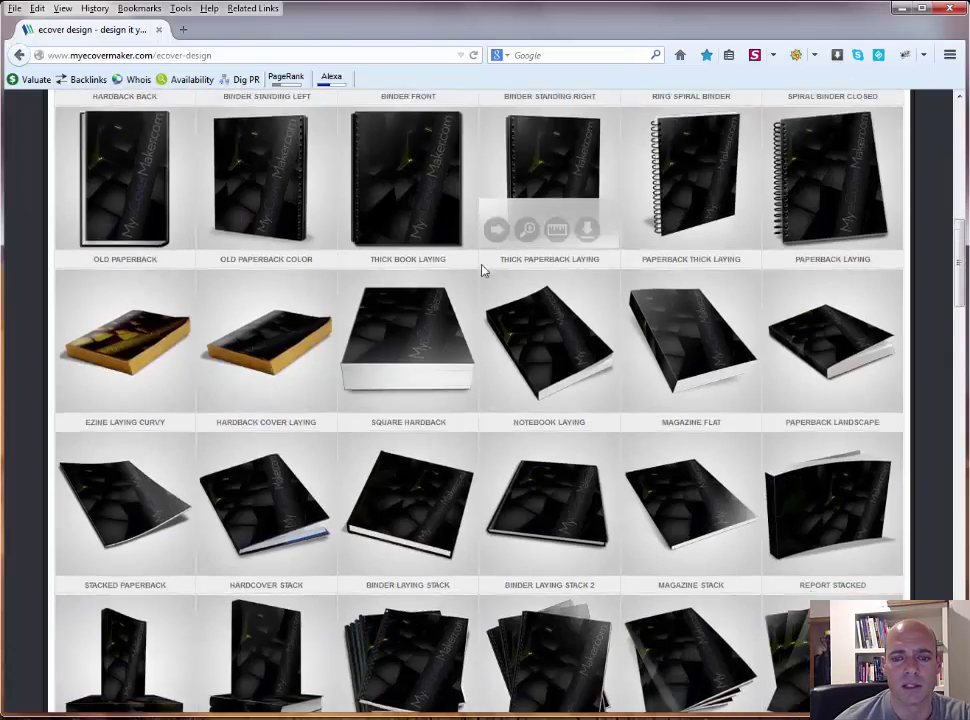
{"action": "scroll", "coordinate": [483, 271], "scroll_direction": "down", "scroll_amount": 10}
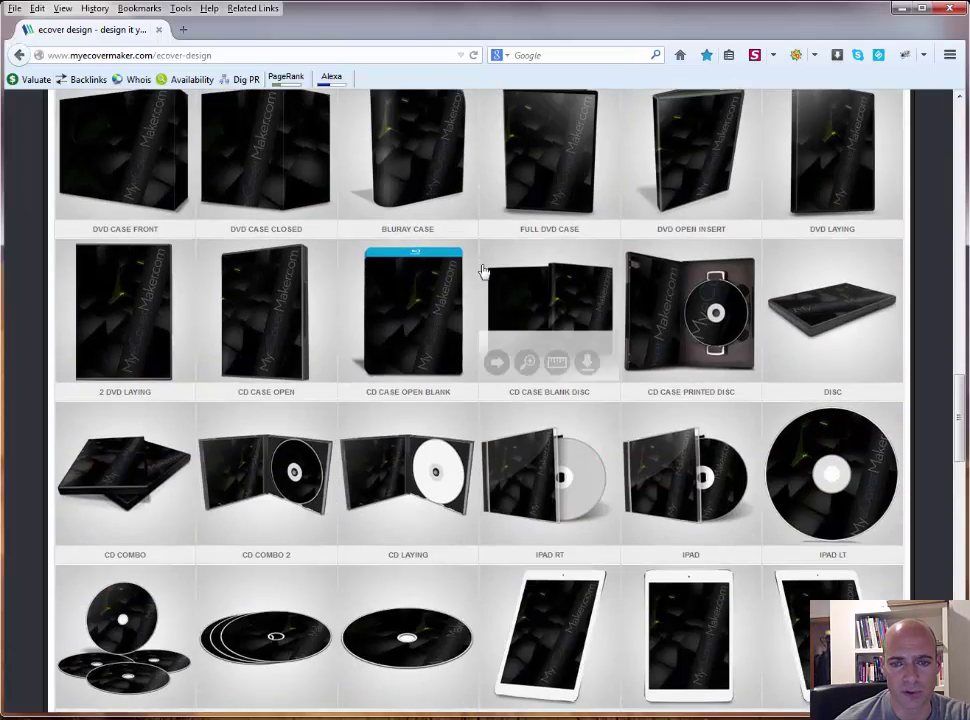
{"action": "scroll", "coordinate": [485, 272], "scroll_direction": "up", "scroll_amount": 5}
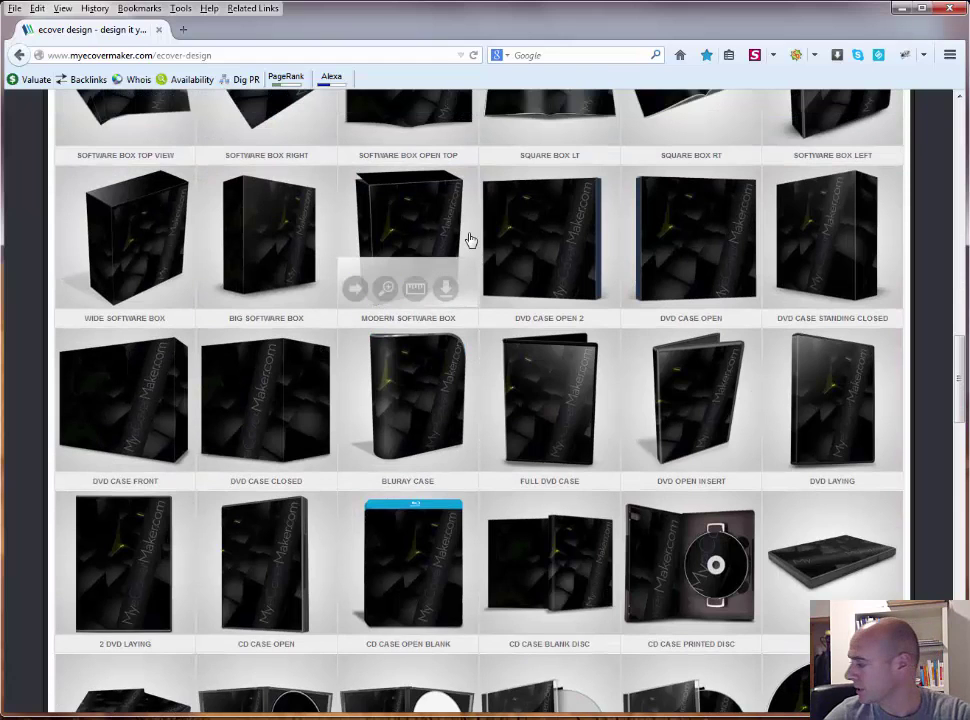
{"action": "scroll", "coordinate": [463, 310], "scroll_direction": "down", "scroll_amount": 3}
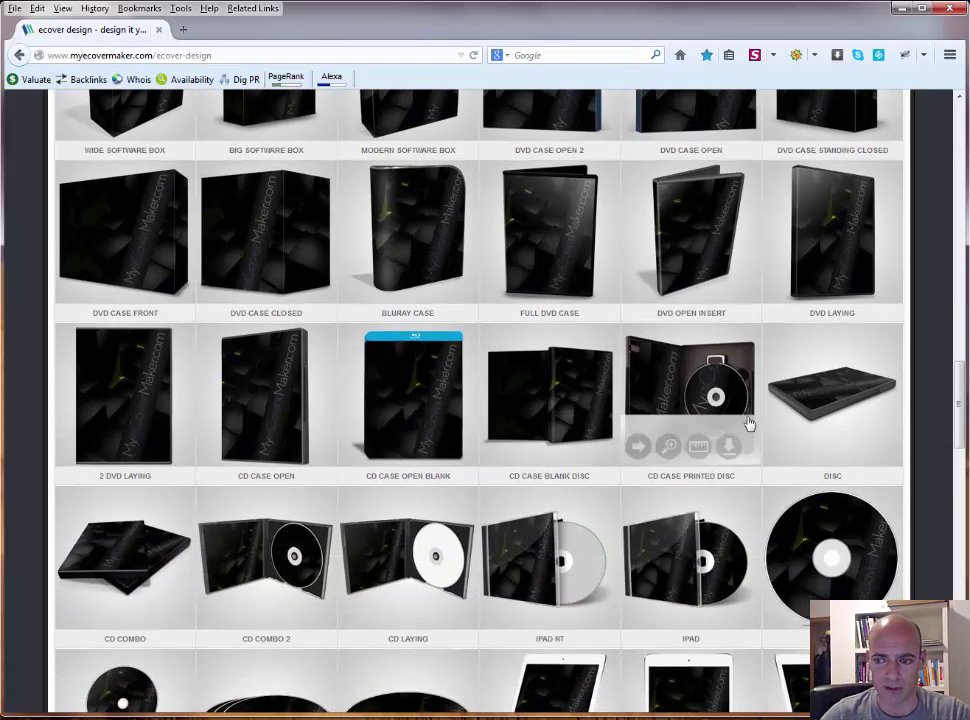
{"action": "scroll", "coordinate": [392, 418], "scroll_direction": "down", "scroll_amount": 5}
{"action": "scroll", "coordinate": [410, 378], "scroll_direction": "down", "scroll_amount": 6}
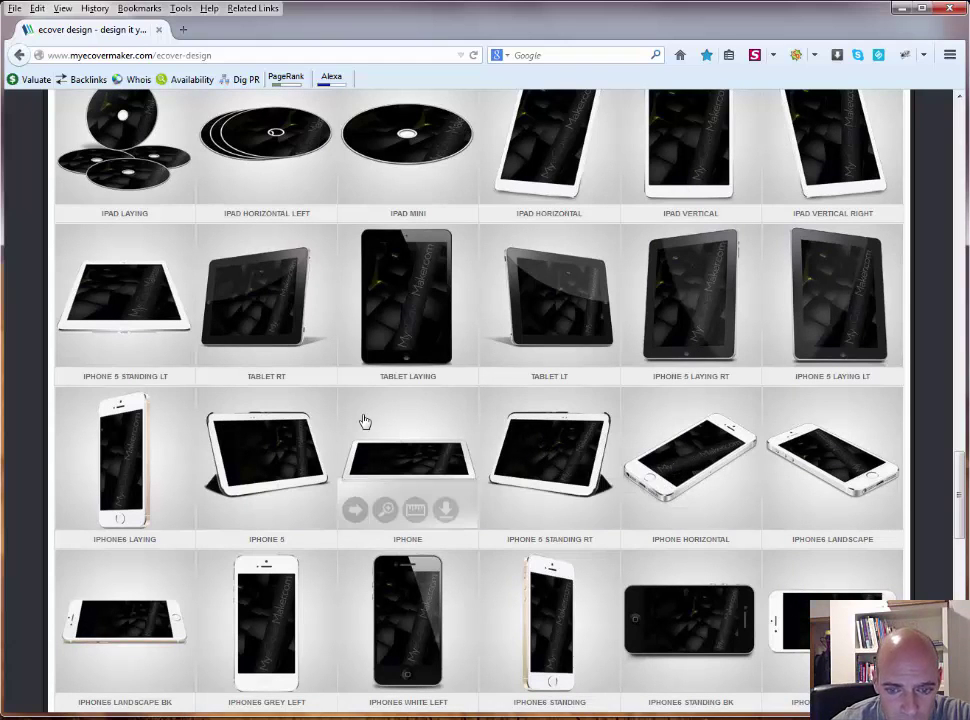
{"action": "scroll", "coordinate": [365, 421], "scroll_direction": "down", "scroll_amount": 10}
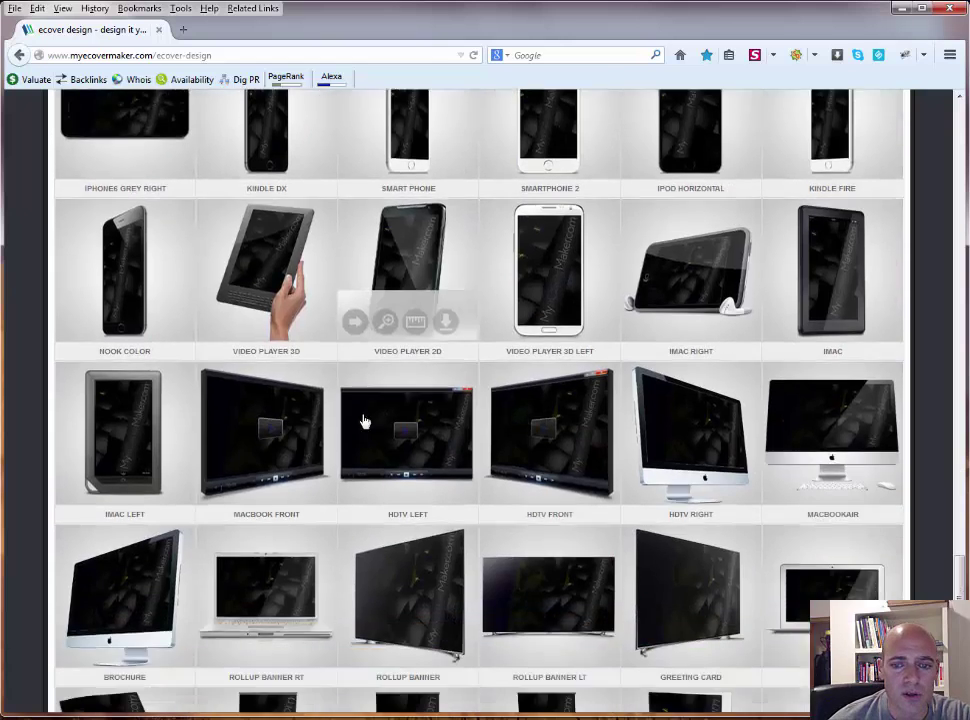
{"action": "scroll", "coordinate": [365, 421], "scroll_direction": "down", "scroll_amount": 2}
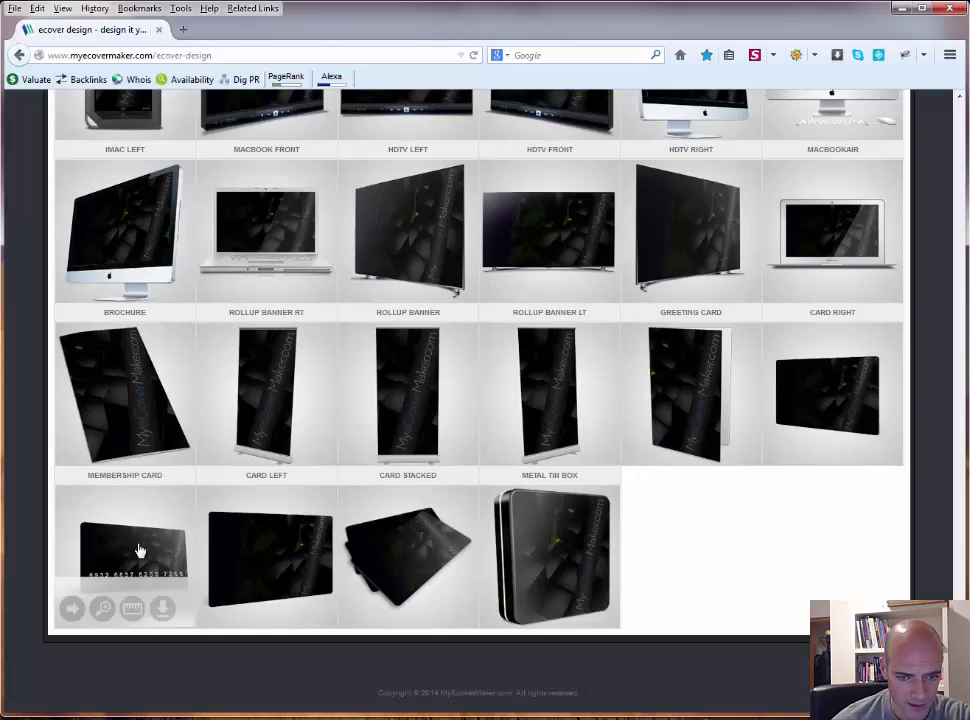
{"action": "scroll", "coordinate": [385, 524], "scroll_direction": "up", "scroll_amount": 5}
{"action": "scroll", "coordinate": [387, 526], "scroll_direction": "up", "scroll_amount": 5}
{"action": "scroll", "coordinate": [387, 526], "scroll_direction": "up", "scroll_amount": 10}
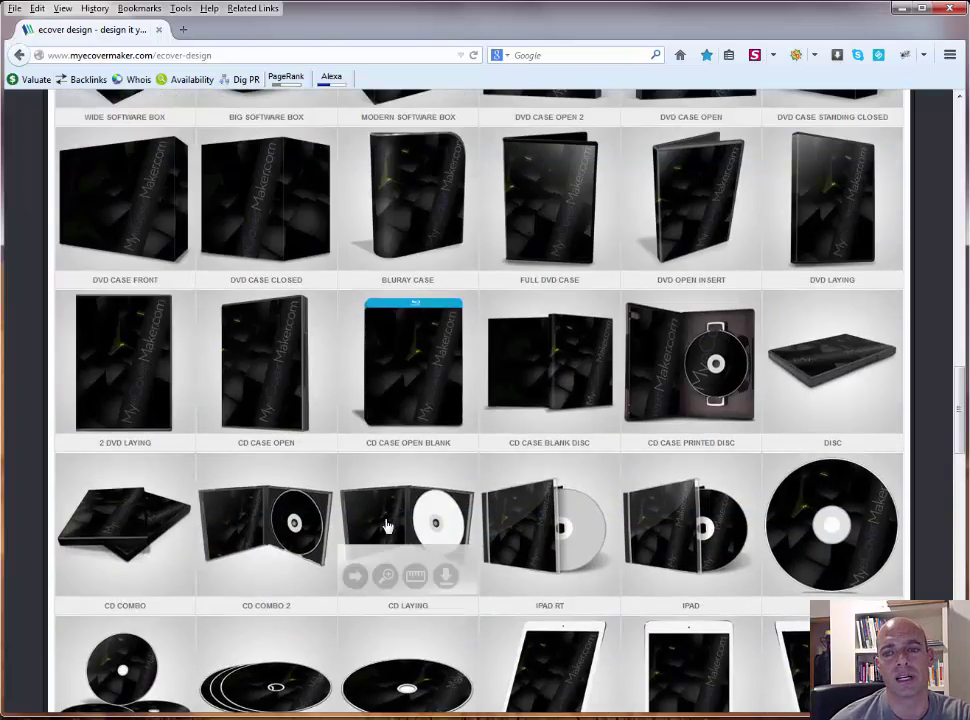
{"action": "scroll", "coordinate": [387, 526], "scroll_direction": "up", "scroll_amount": 15}
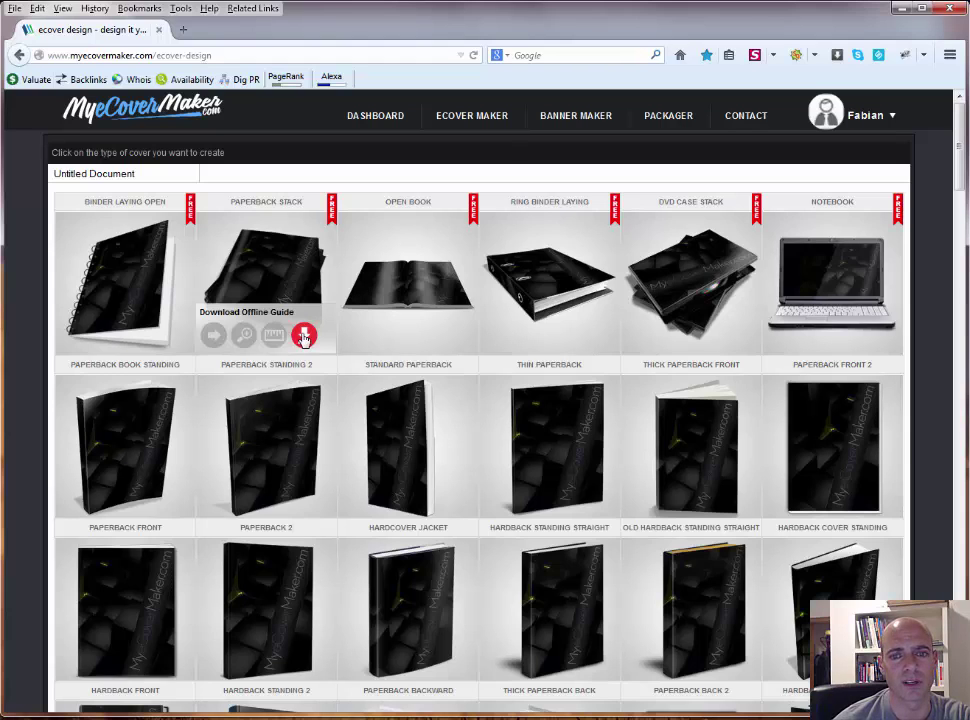
{"action": "left_click", "coordinate": [243, 336]}
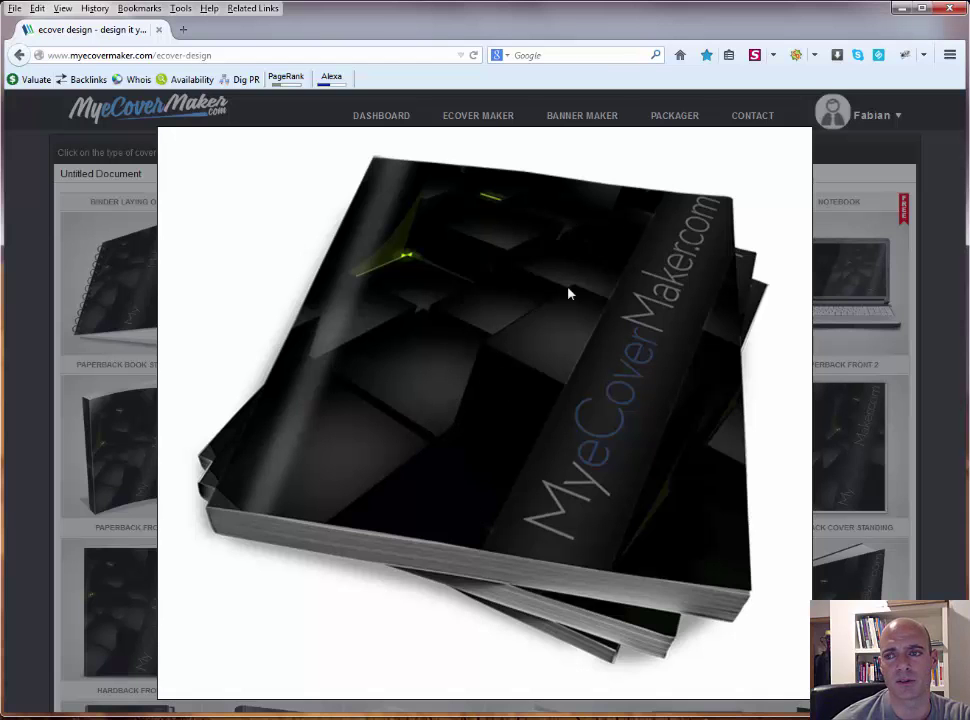
{"action": "left_click", "coordinate": [35, 206]}
Step: Start a new Paperback Stack cover and browse the available background images
{"action": "left_click", "coordinate": [214, 338]}
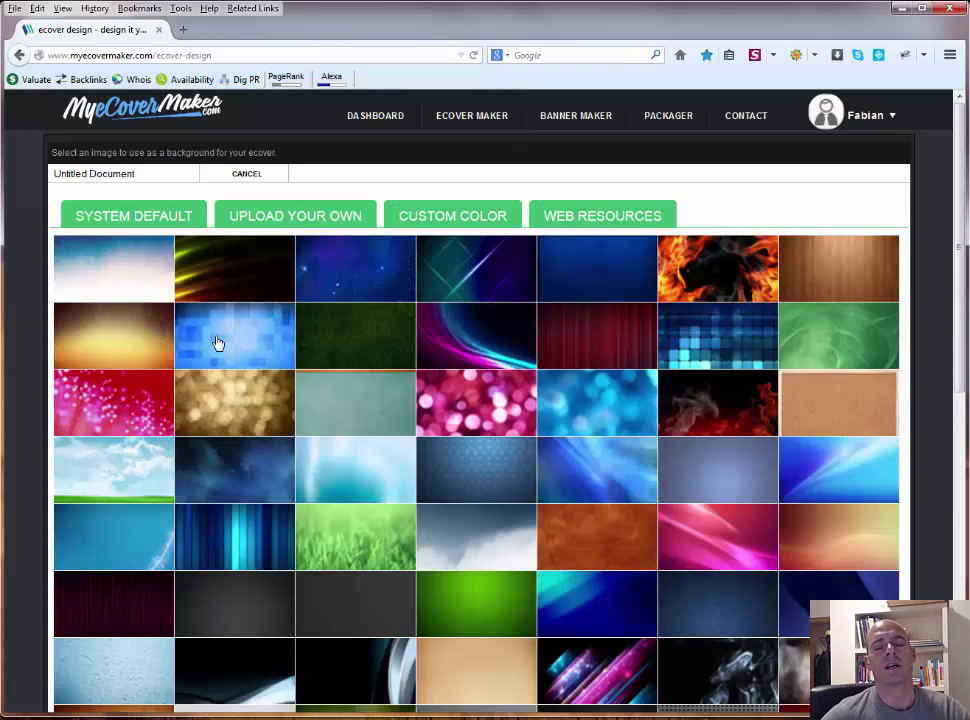
{"action": "scroll", "coordinate": [365, 332], "scroll_direction": "down", "scroll_amount": 6}
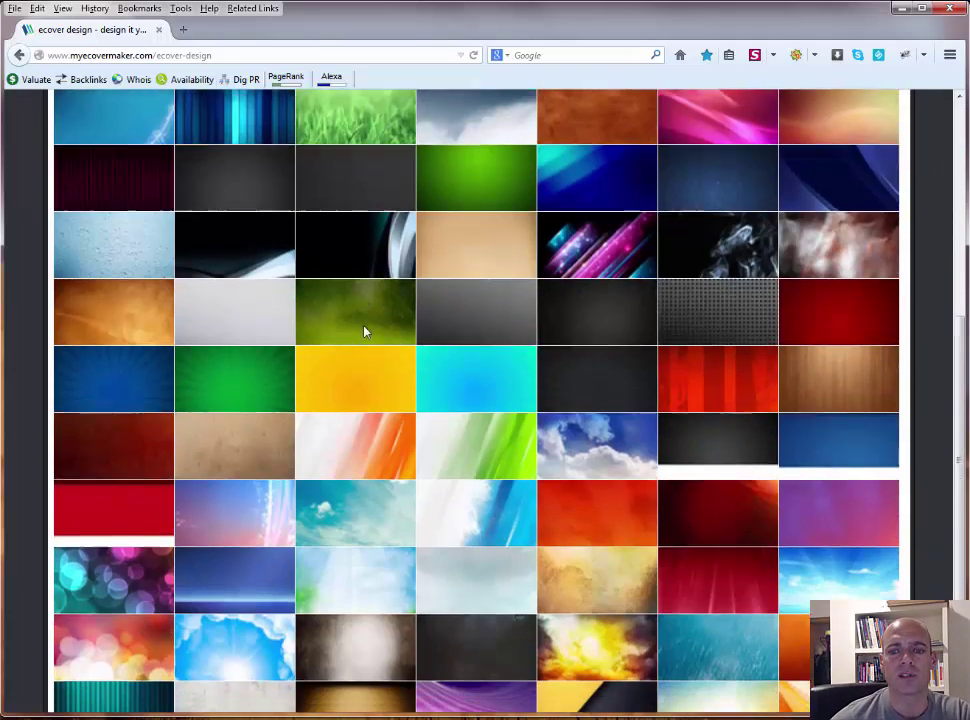
{"action": "scroll", "coordinate": [365, 332], "scroll_direction": "up", "scroll_amount": 6}
{"action": "scroll", "coordinate": [365, 332], "scroll_direction": "up", "scroll_amount": 1}
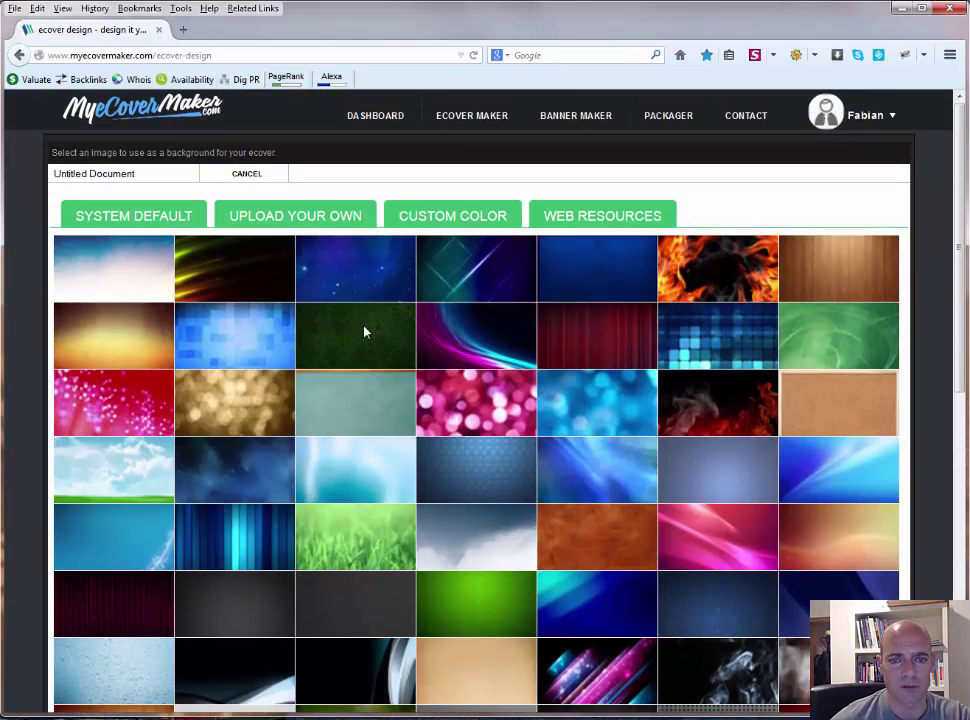
{"action": "scroll", "coordinate": [365, 332], "scroll_direction": "down", "scroll_amount": 3}
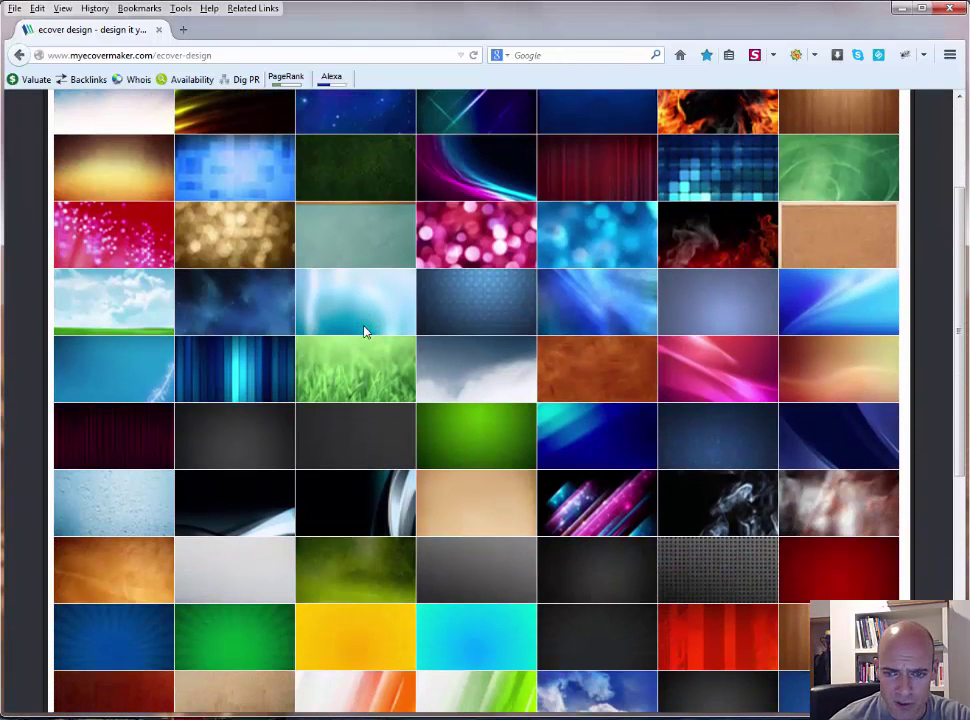
{"action": "scroll", "coordinate": [365, 332], "scroll_direction": "down", "scroll_amount": 6}
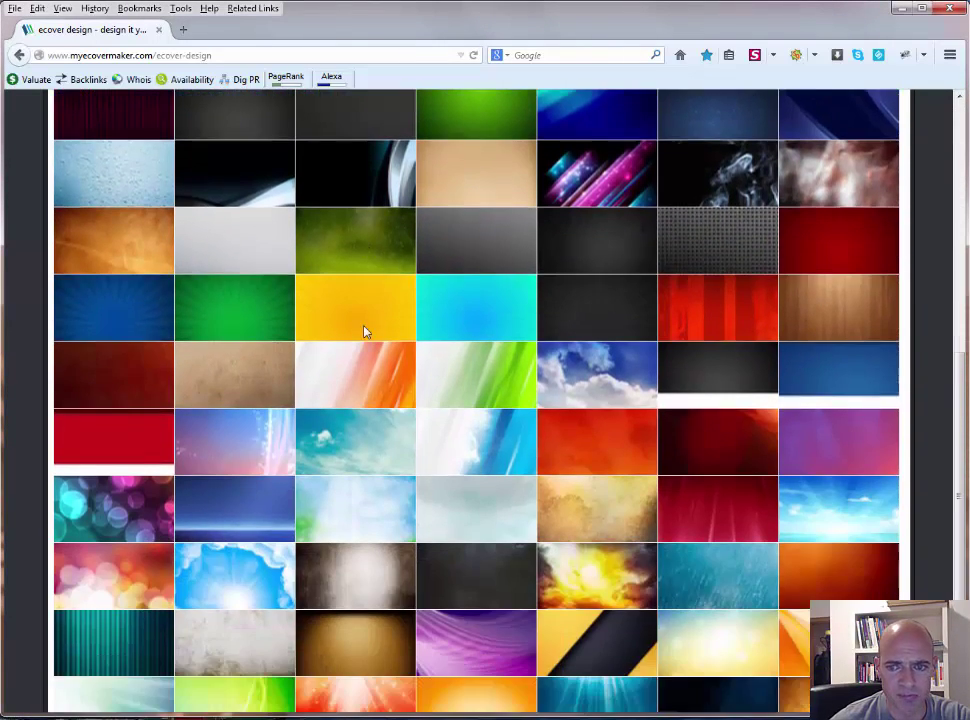
{"action": "scroll", "coordinate": [365, 332], "scroll_direction": "down", "scroll_amount": 2}
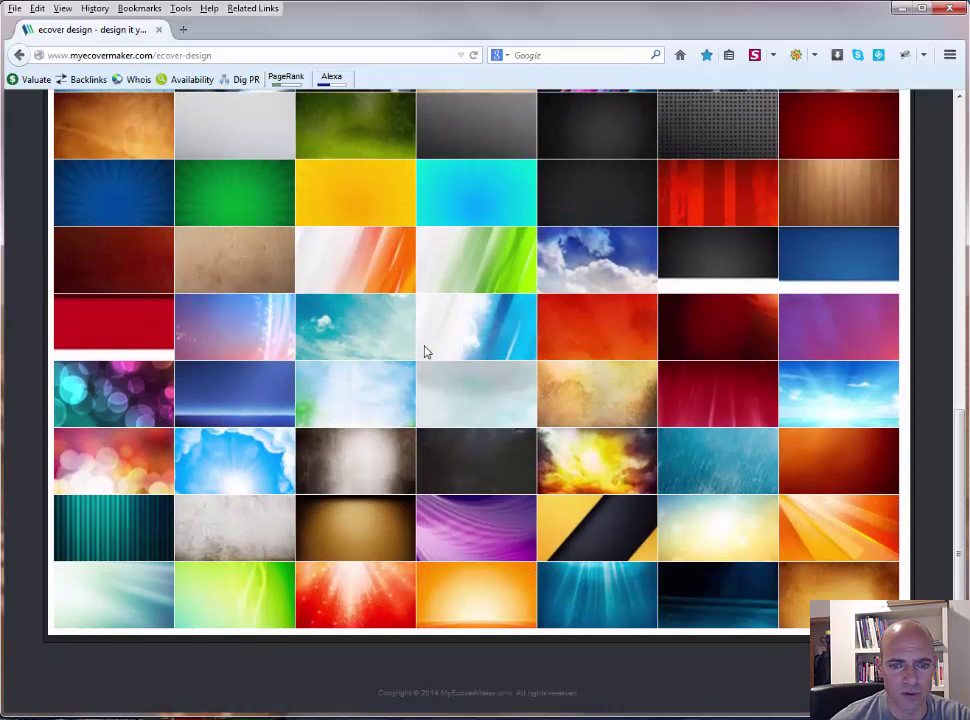
{"action": "scroll", "coordinate": [424, 351], "scroll_direction": "up", "scroll_amount": 8}
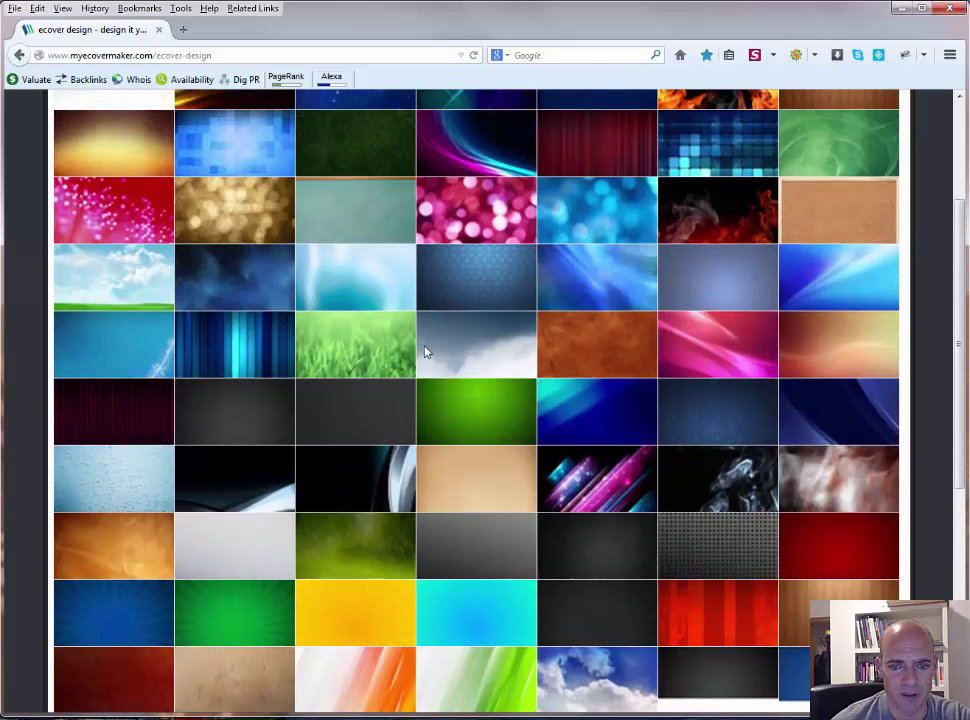
Step: Pick the light grey brushed-metal background and frame the area to use
{"action": "left_click", "coordinate": [230, 547]}
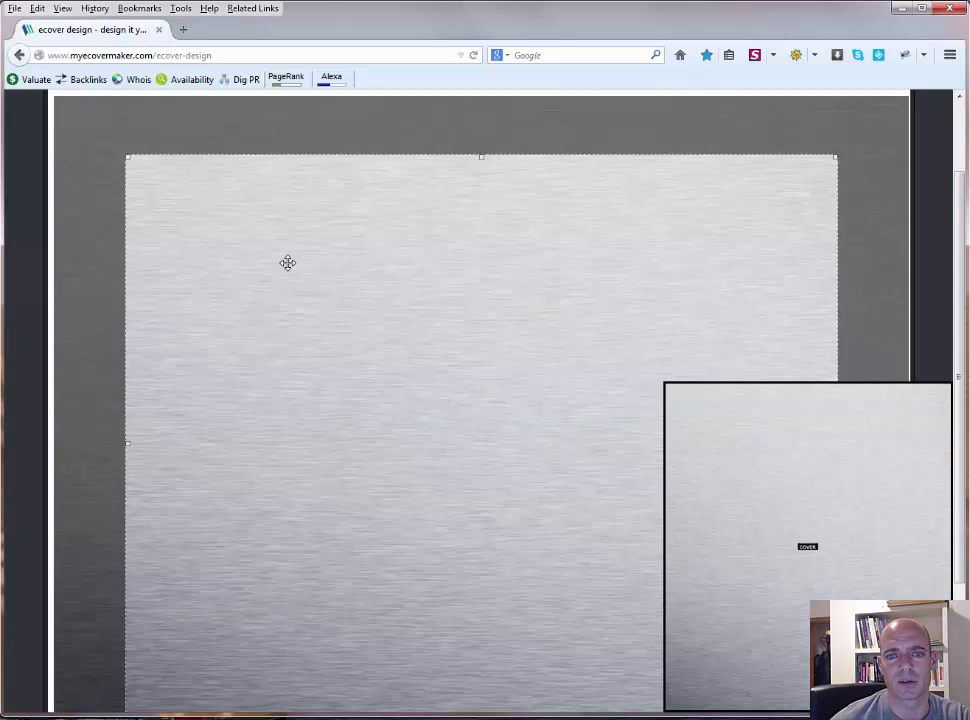
{"action": "mouse_move", "coordinate": [383, 323]}
{"action": "left_mouse_down"}
{"action": "mouse_move", "coordinate": [305, 275]}
{"action": "mouse_move", "coordinate": [428, 279]}
{"action": "left_mouse_up"}
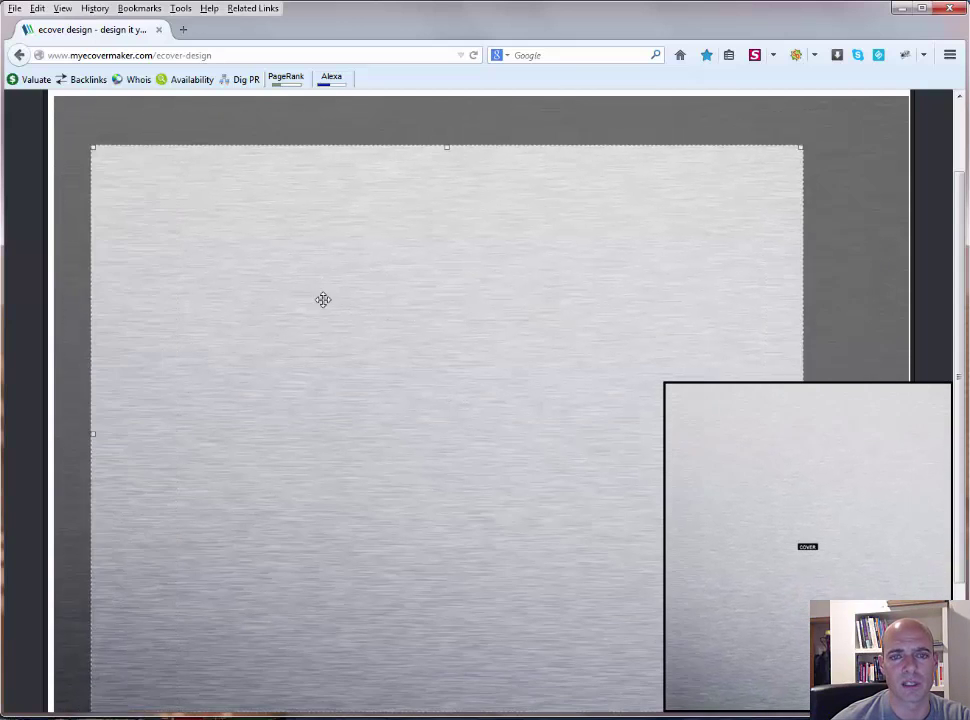
{"action": "left_click_drag", "start_coordinate": [312, 288], "coordinate": [396, 292]}
{"action": "scroll", "coordinate": [396, 292], "scroll_direction": "up", "scroll_amount": 2}
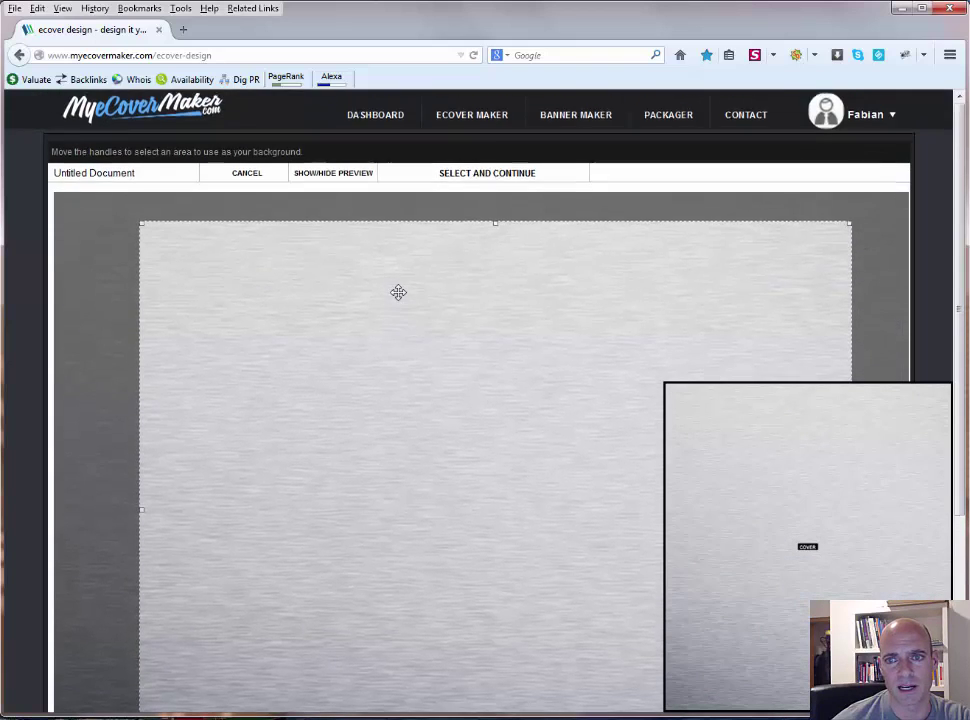
Step: Accept the background crop and enter '5 Traffic Resources You definitely need to know' as a two-line headline
{"action": "left_click", "coordinate": [461, 182]}
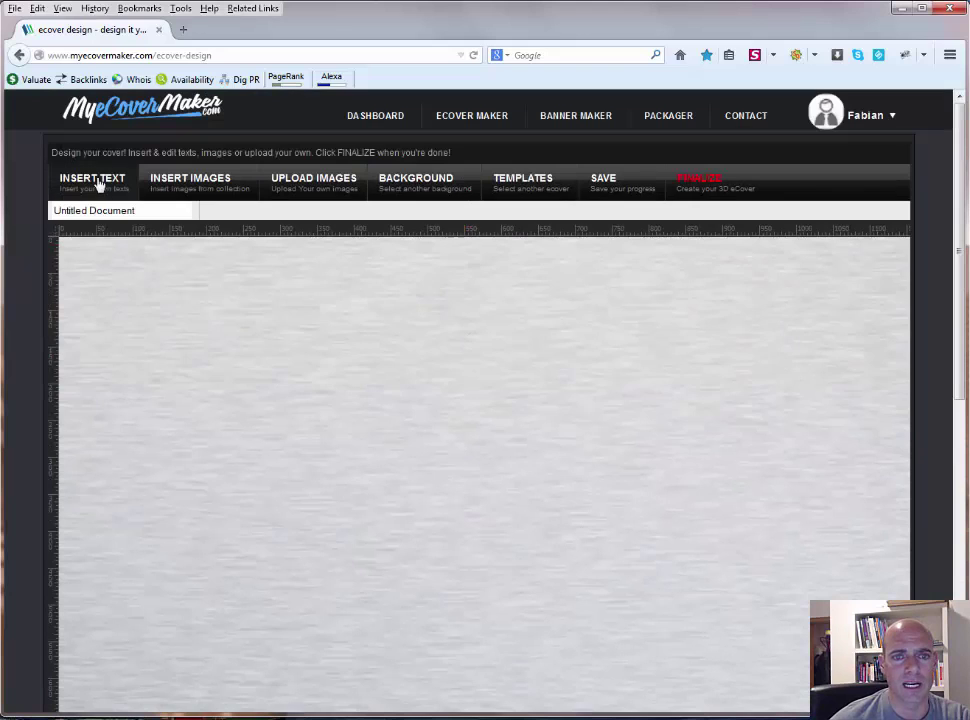
{"action": "left_click", "coordinate": [99, 182]}
{"action": "left_click", "coordinate": [521, 250]}
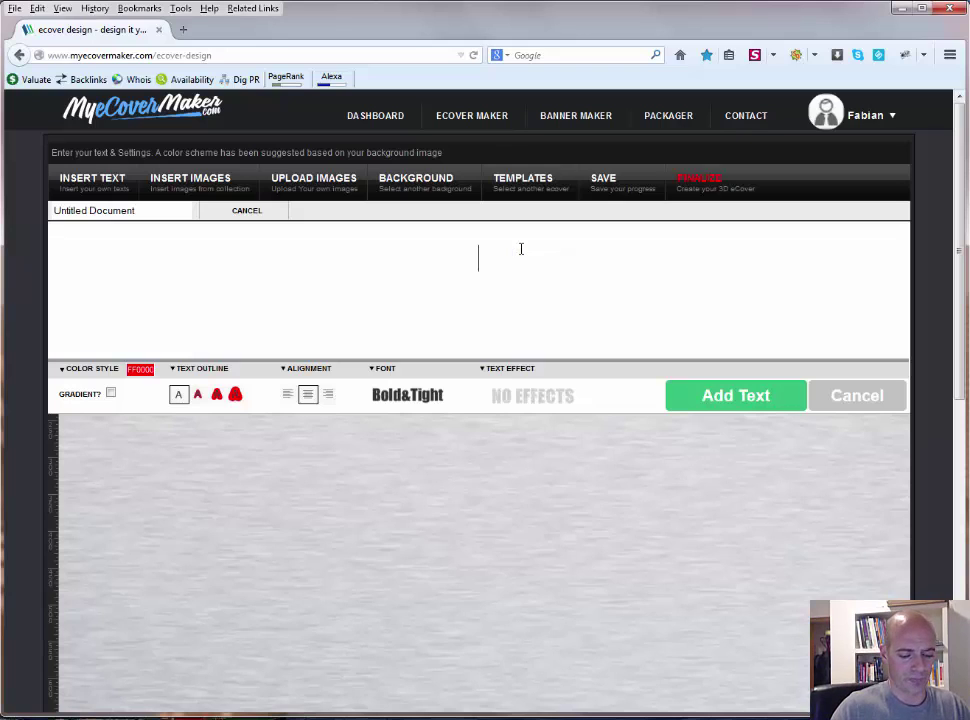
{"action": "type", "text": "5 Traffic"}
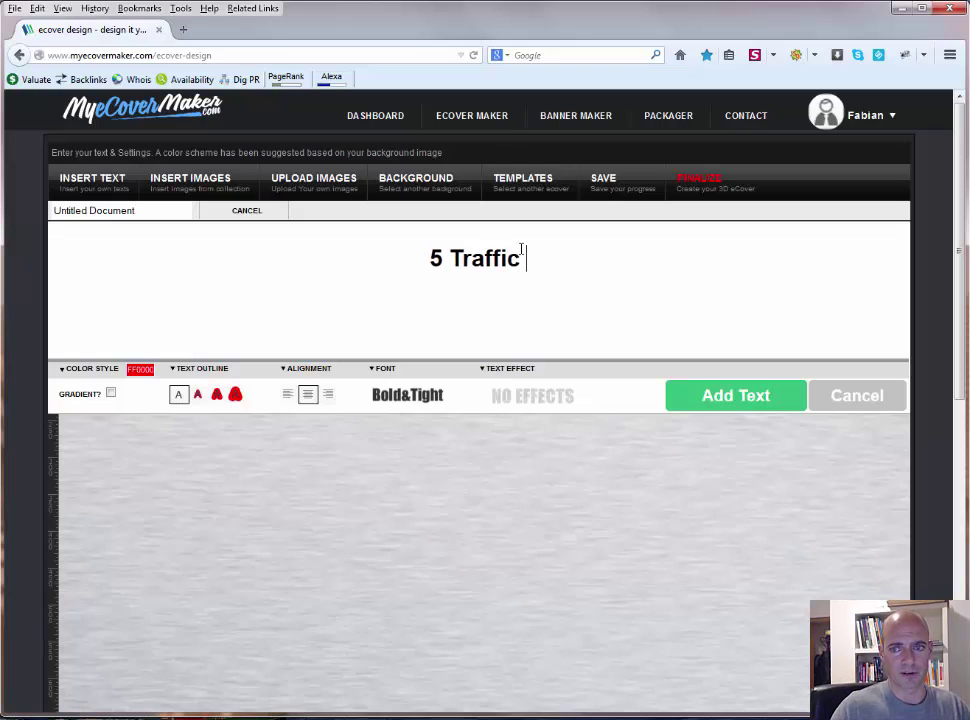
{"action": "type", "text": " Resourc"}
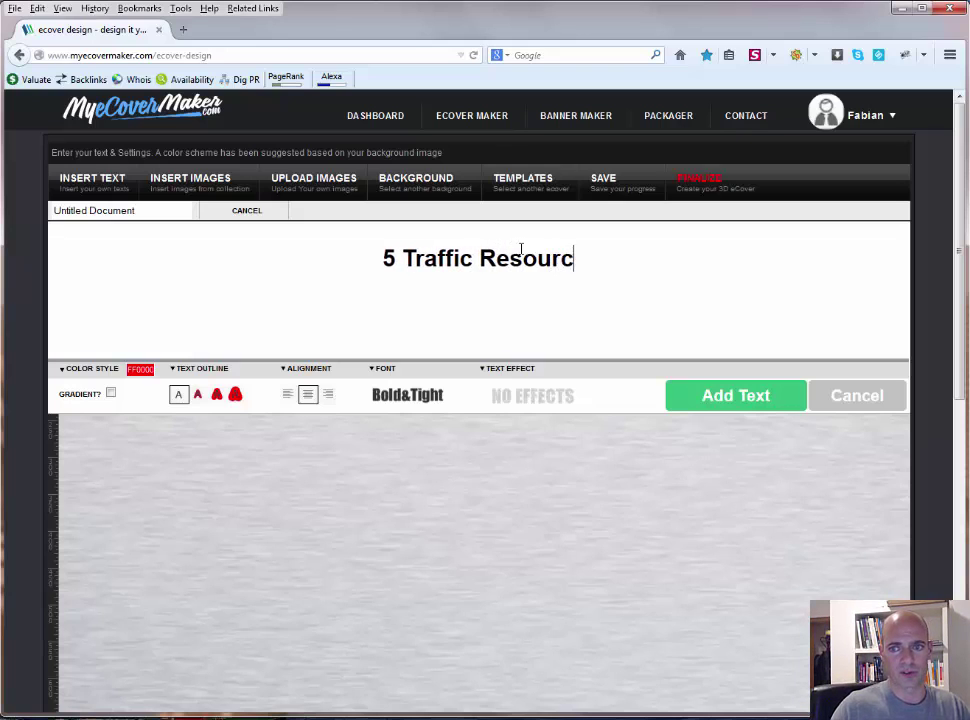
{"action": "type", "text": "es You d"}
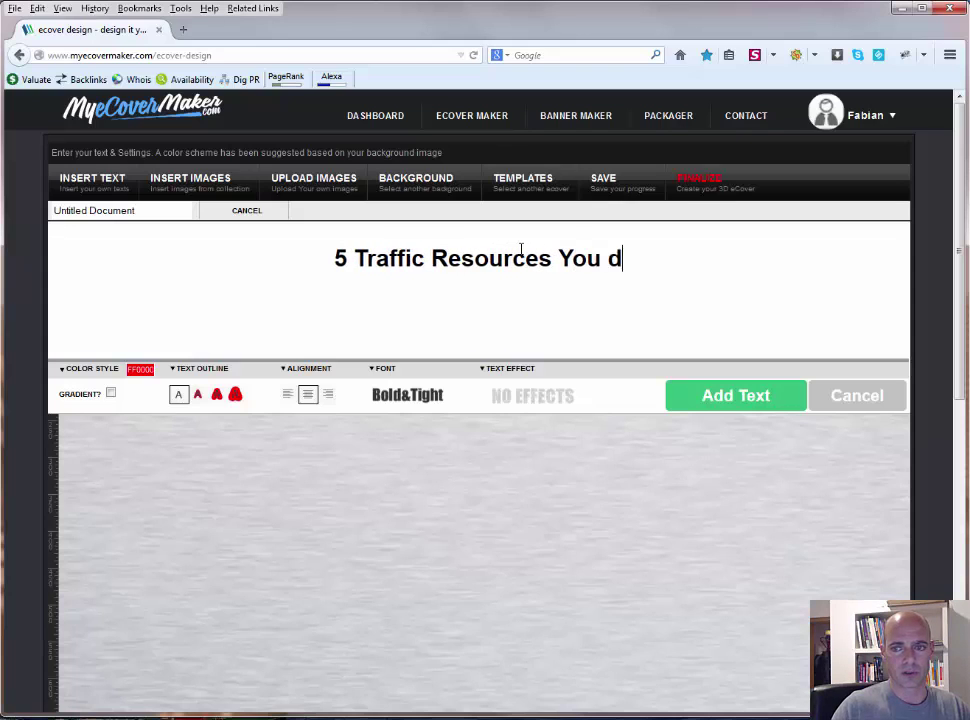
{"action": "type", "text": "efinitely n"}
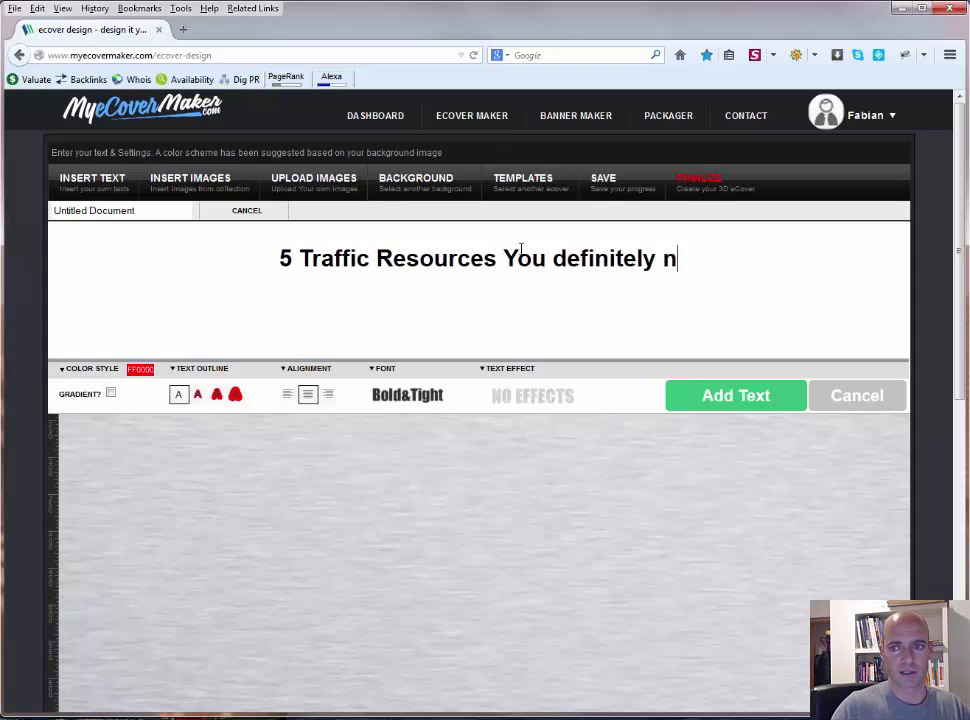
{"action": "type", "text": "eed to Kn"}
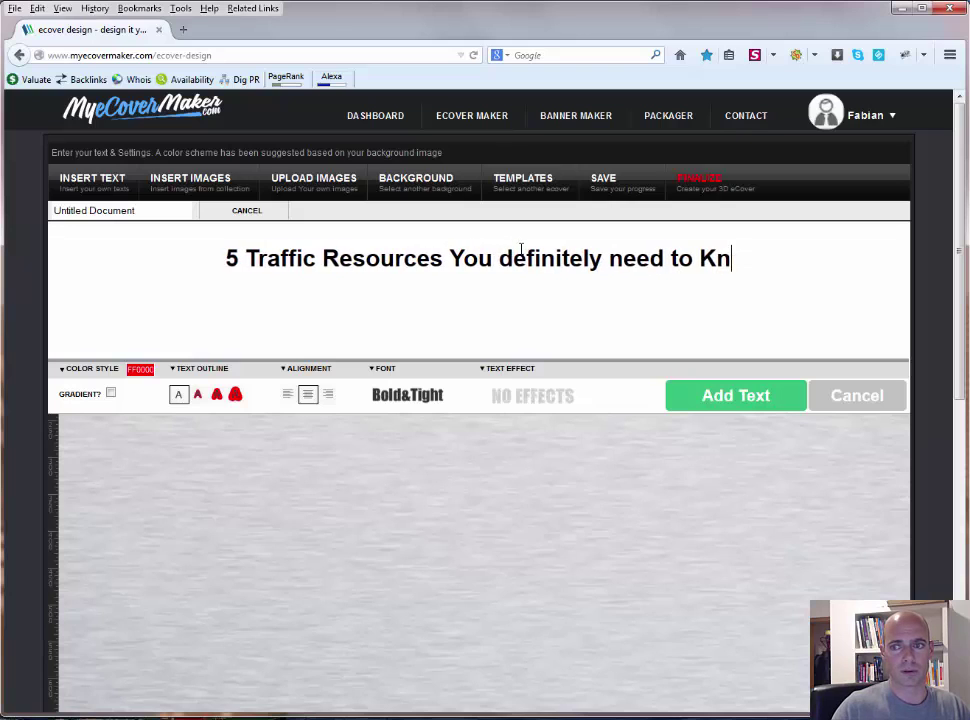
{"action": "key", "text": "BackSpace"}
{"action": "key", "text": "BackSpace"}
{"action": "type", "text": "know"}
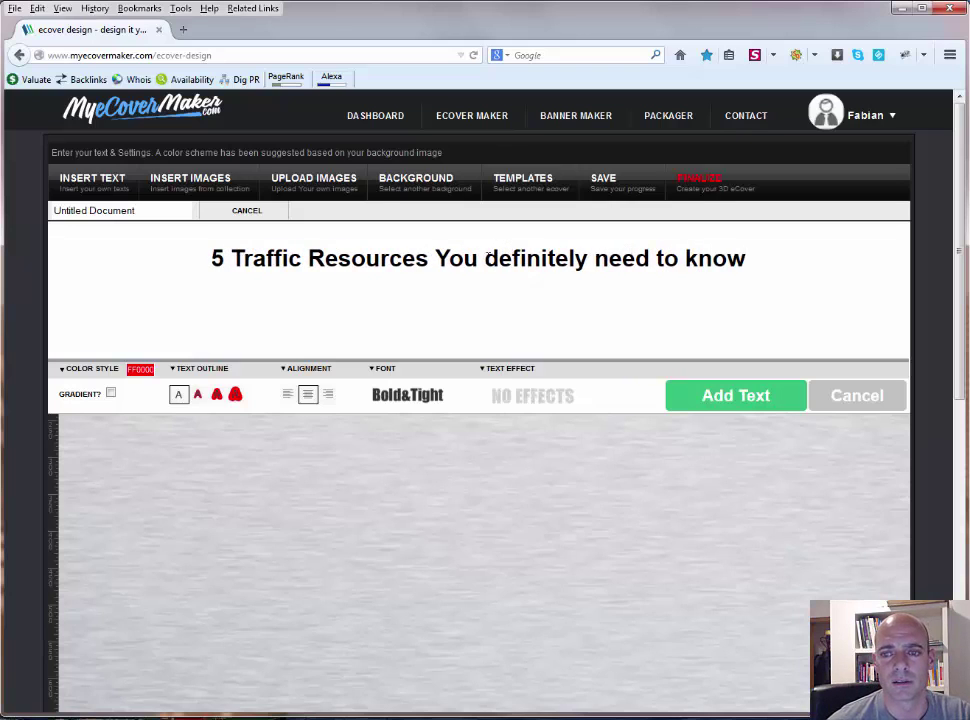
{"action": "key", "text": "Return"}
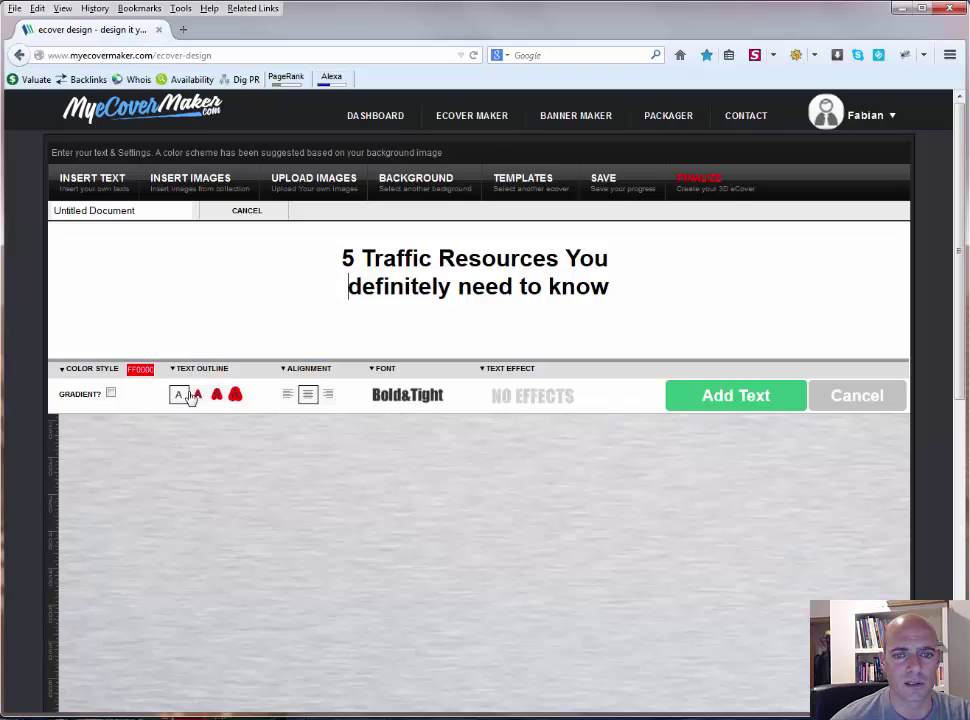
Step: Centre the headline, set the Tondu font and Fire2 effect, and add it to the cover
{"action": "left_click", "coordinate": [288, 395]}
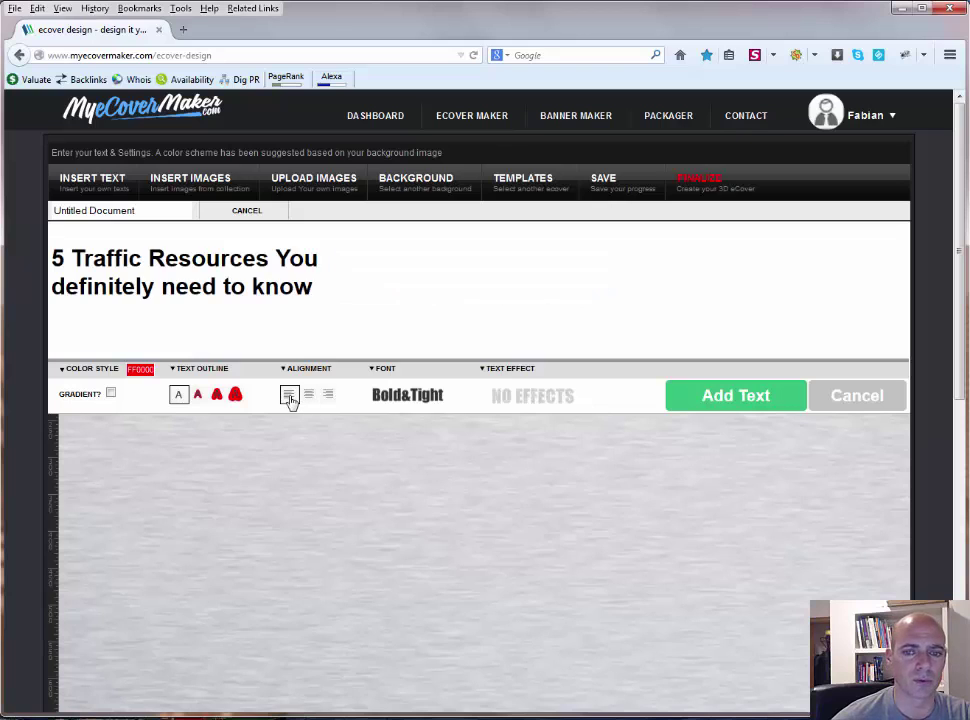
{"action": "left_click", "coordinate": [308, 396]}
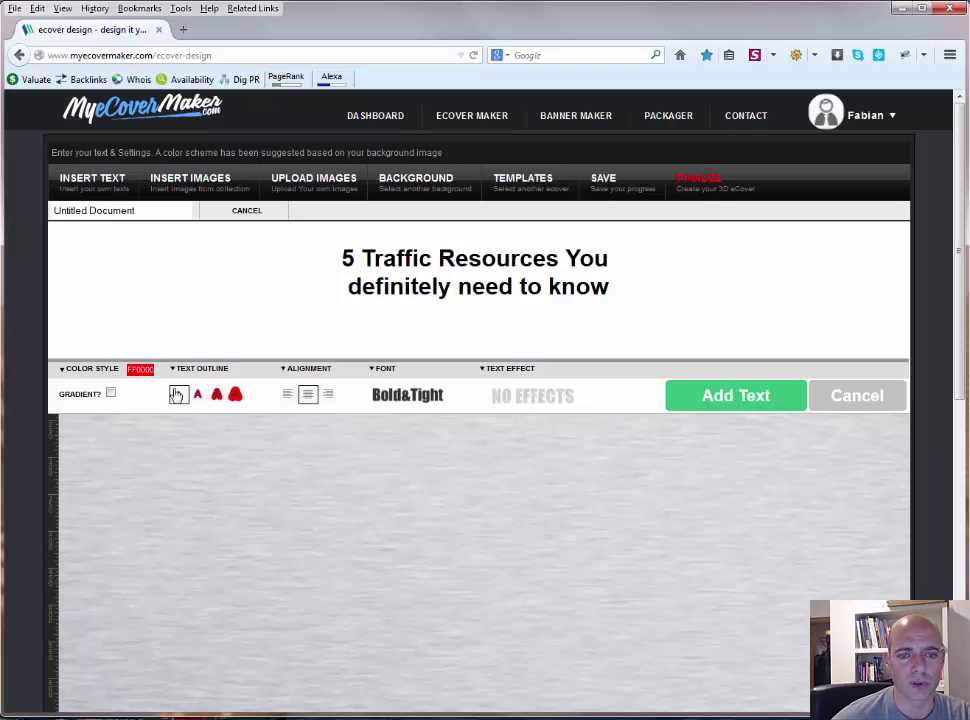
{"action": "left_click", "coordinate": [390, 398]}
{"action": "scroll", "coordinate": [388, 420], "scroll_direction": "down", "scroll_amount": 1}
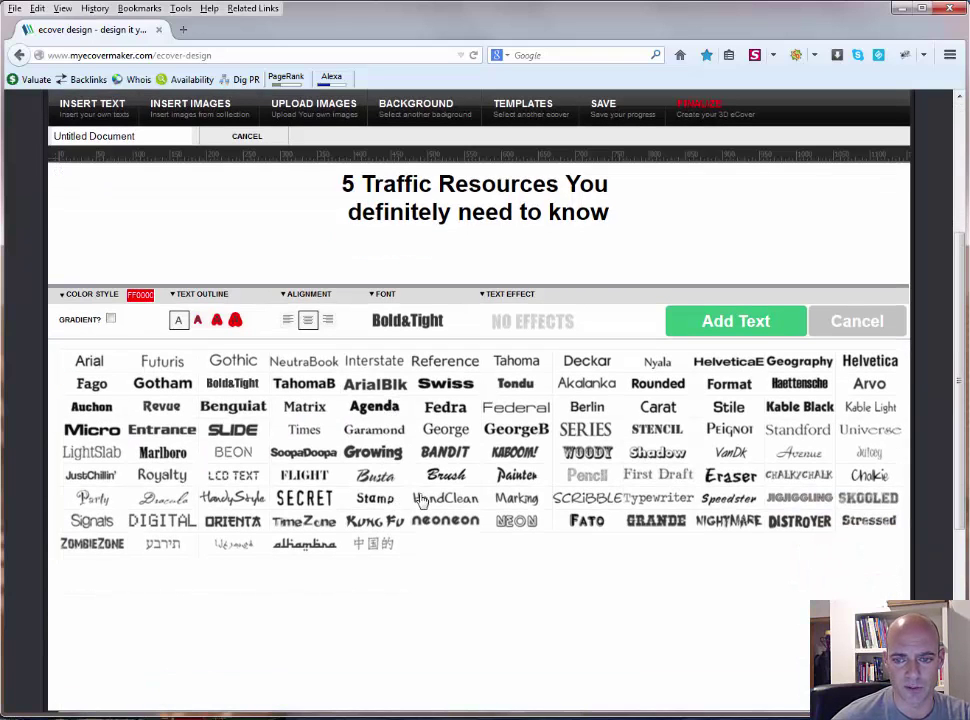
{"action": "left_click", "coordinate": [516, 384]}
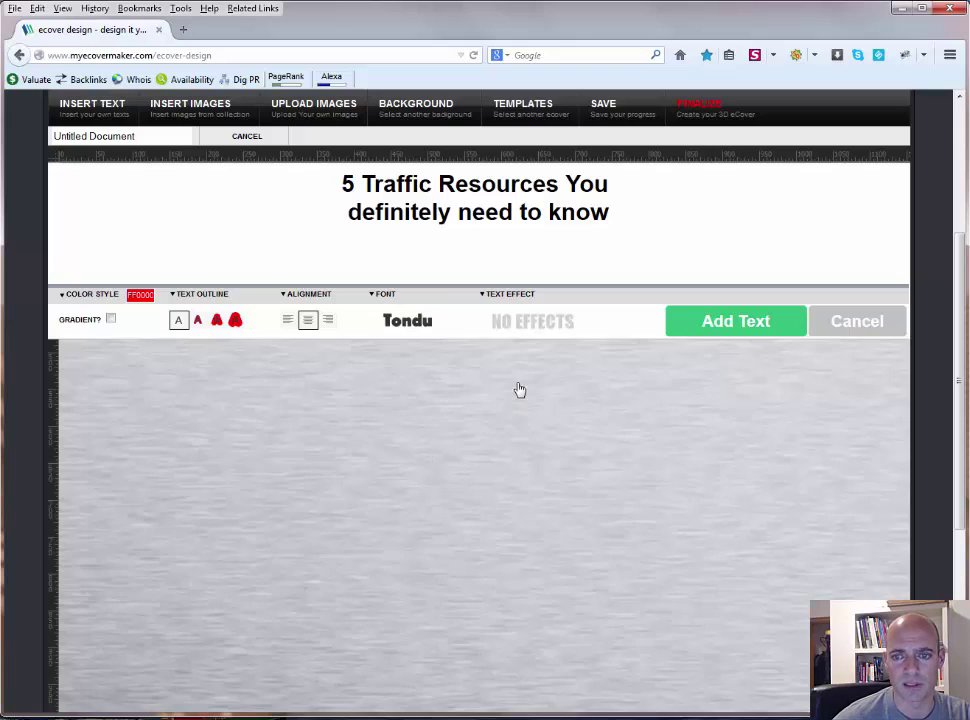
{"action": "left_click", "coordinate": [513, 325]}
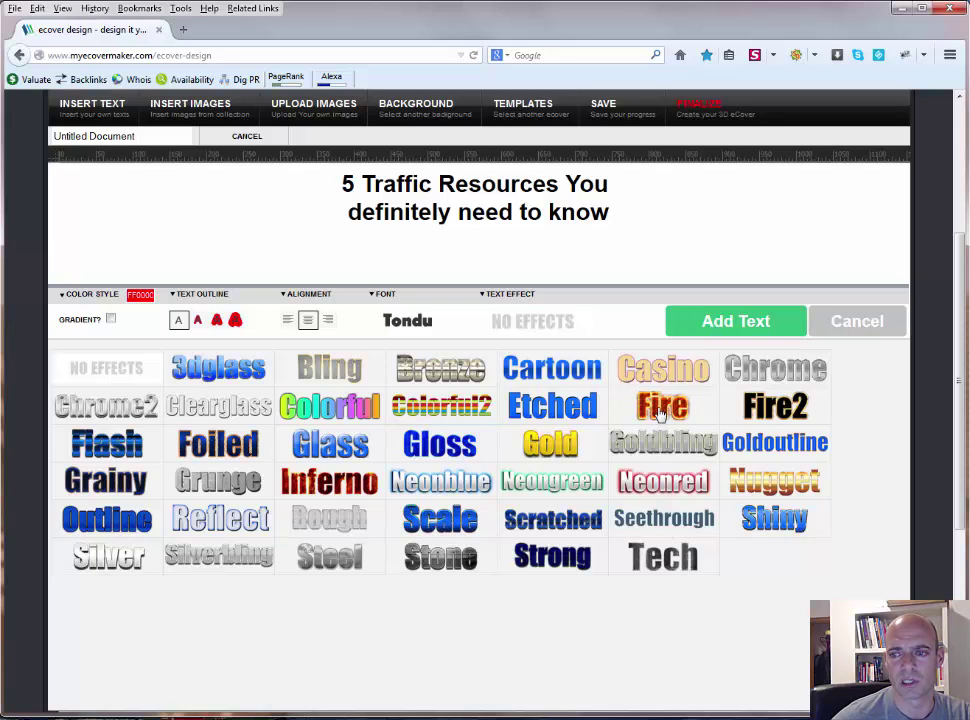
{"action": "left_click", "coordinate": [762, 410]}
{"action": "left_click", "coordinate": [733, 323]}
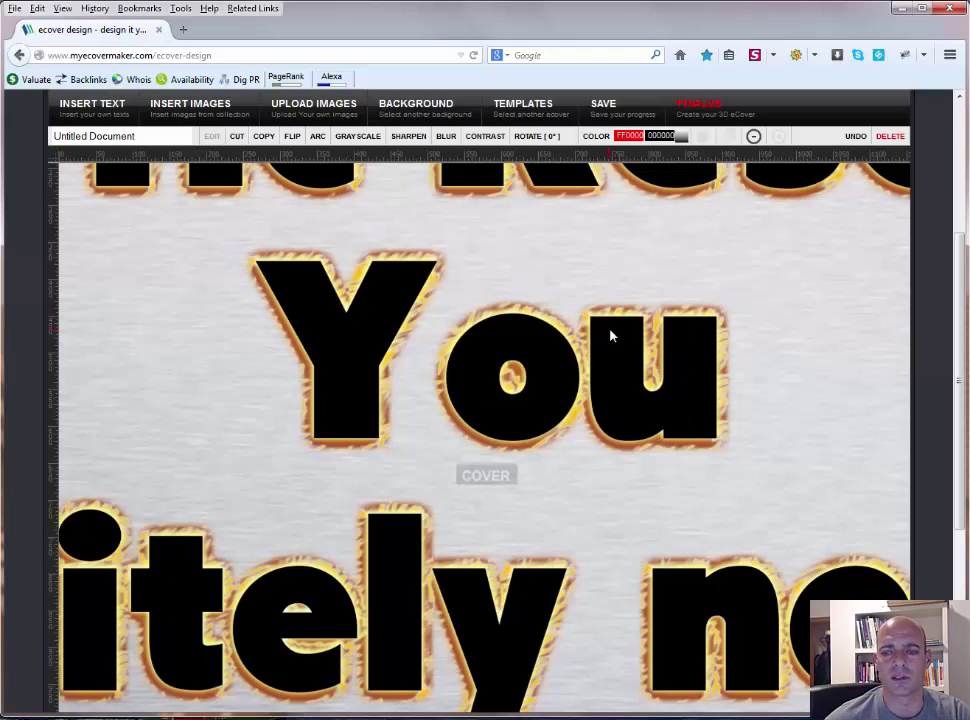
Step: Pan around the canvas to inspect the enlarged flame-outlined headline
{"action": "scroll", "coordinate": [608, 379], "scroll_direction": "down", "scroll_amount": 3}
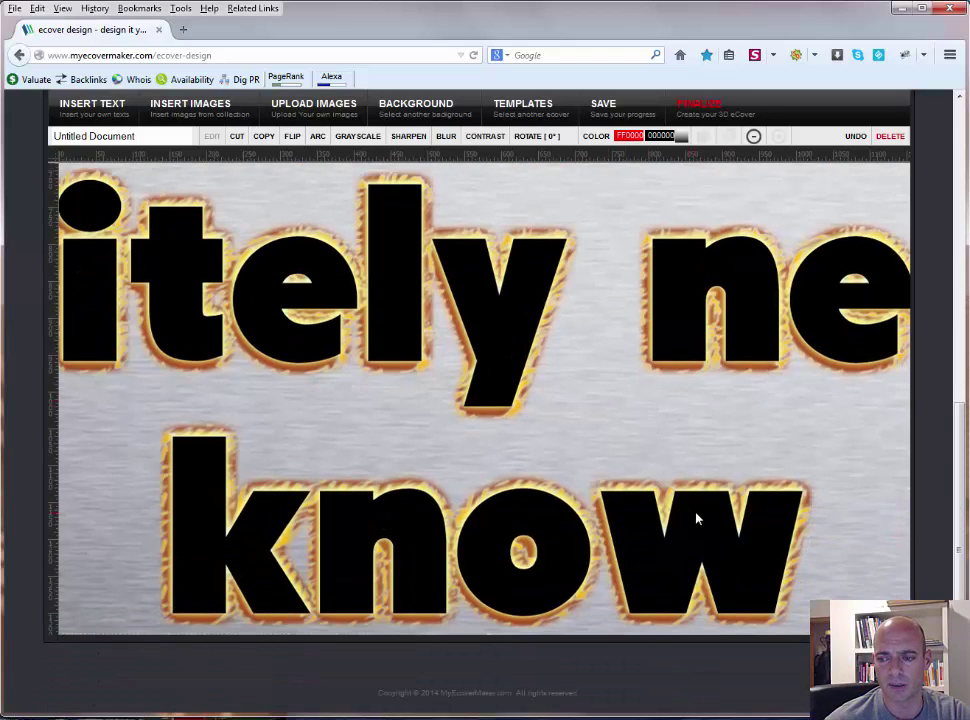
{"action": "left_click_drag", "start_coordinate": [790, 598], "coordinate": [507, 509]}
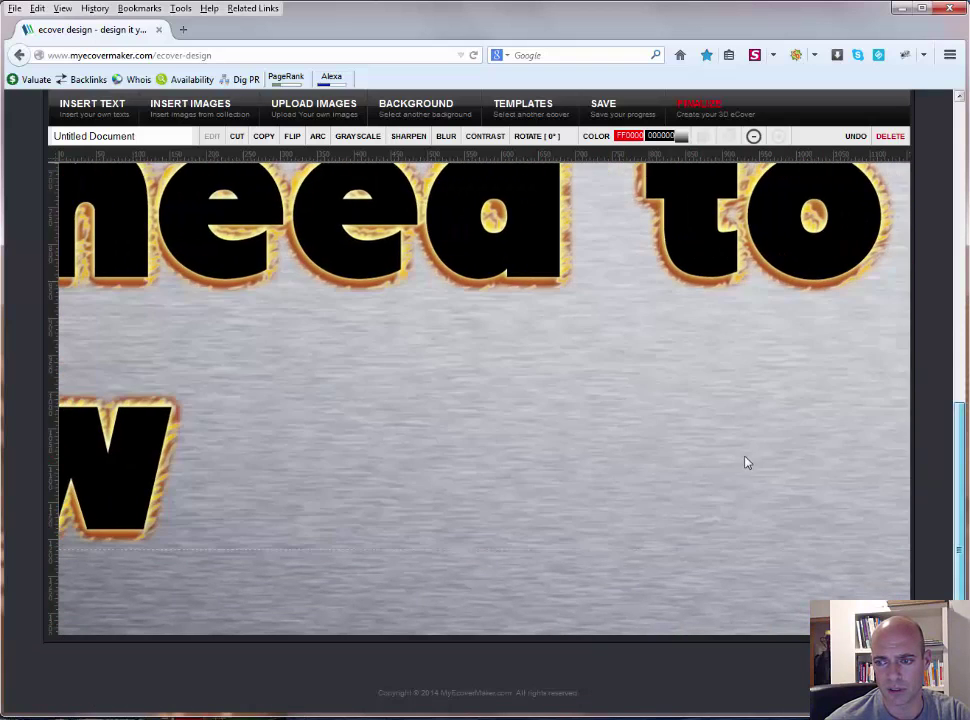
{"action": "left_click_drag", "start_coordinate": [745, 463], "coordinate": [245, 231]}
{"action": "left_click_drag", "start_coordinate": [379, 338], "coordinate": [615, 381]}
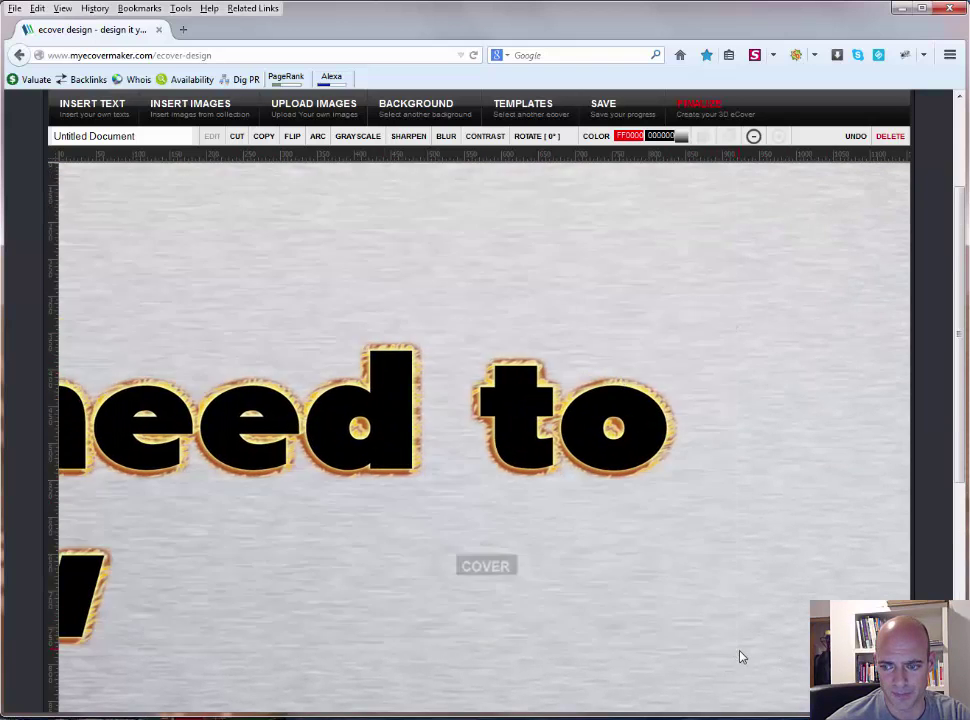
{"action": "left_click_drag", "start_coordinate": [701, 630], "coordinate": [154, 251]}
{"action": "left_click_drag", "start_coordinate": [230, 310], "coordinate": [656, 303]}
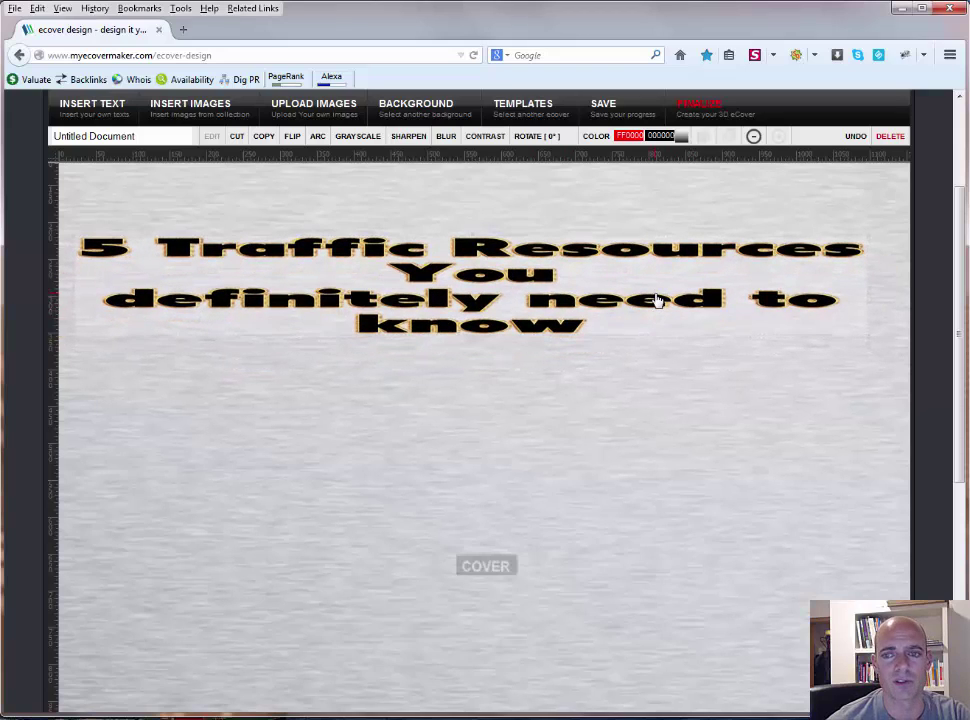
Step: Delete the flame-outlined headline from the cover
{"action": "scroll", "coordinate": [616, 371], "scroll_direction": "down", "scroll_amount": 3}
{"action": "scroll", "coordinate": [616, 371], "scroll_direction": "up", "scroll_amount": 4}
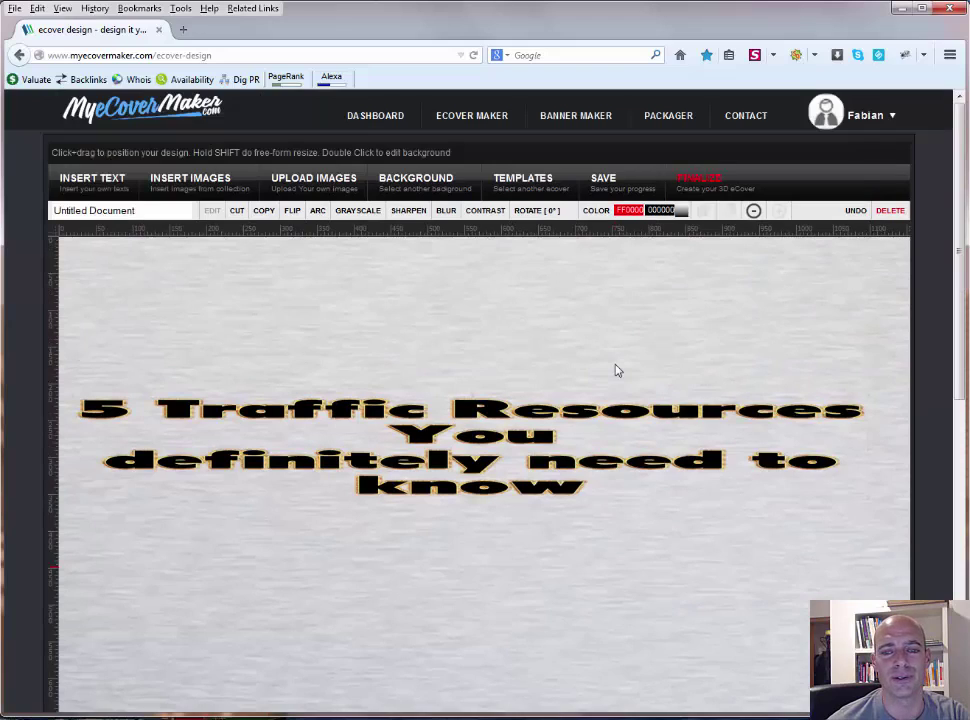
{"action": "scroll", "coordinate": [615, 368], "scroll_direction": "down", "scroll_amount": 2}
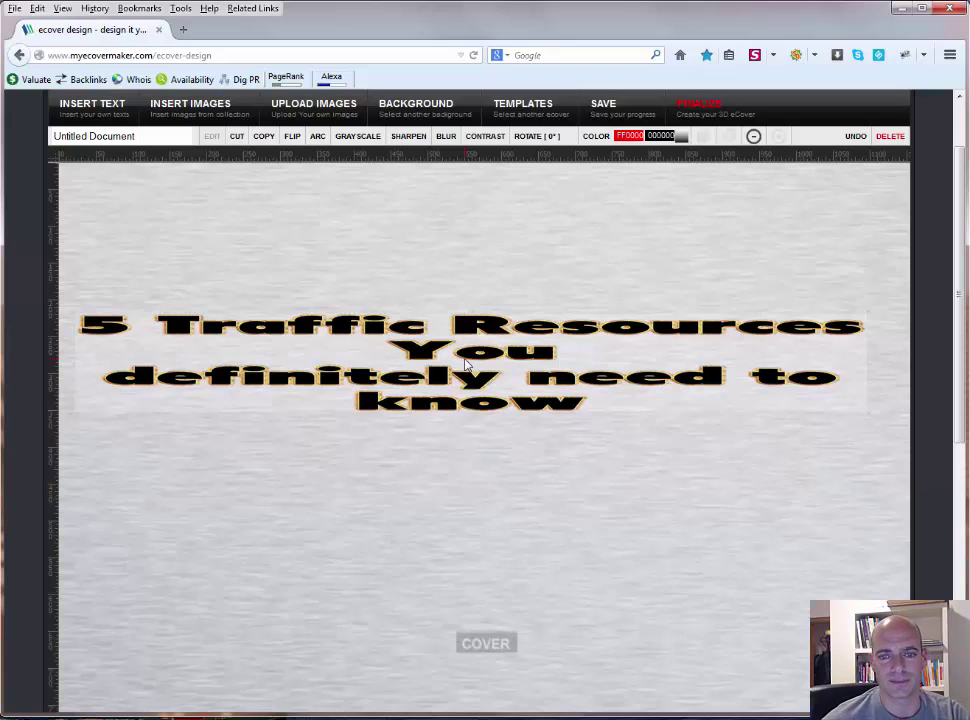
{"action": "left_click", "coordinate": [896, 137]}
Step: Create a new text block '5 Traffic Sources' / 'You Need to Know' with No Effects
{"action": "left_click", "coordinate": [93, 104]}
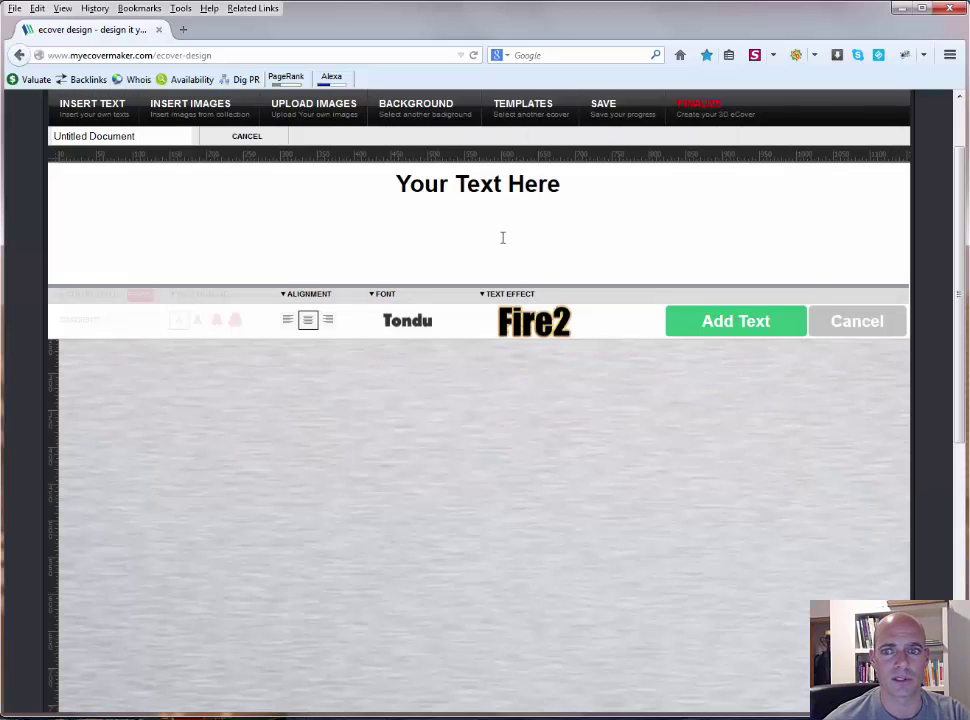
{"action": "left_click", "coordinate": [482, 195]}
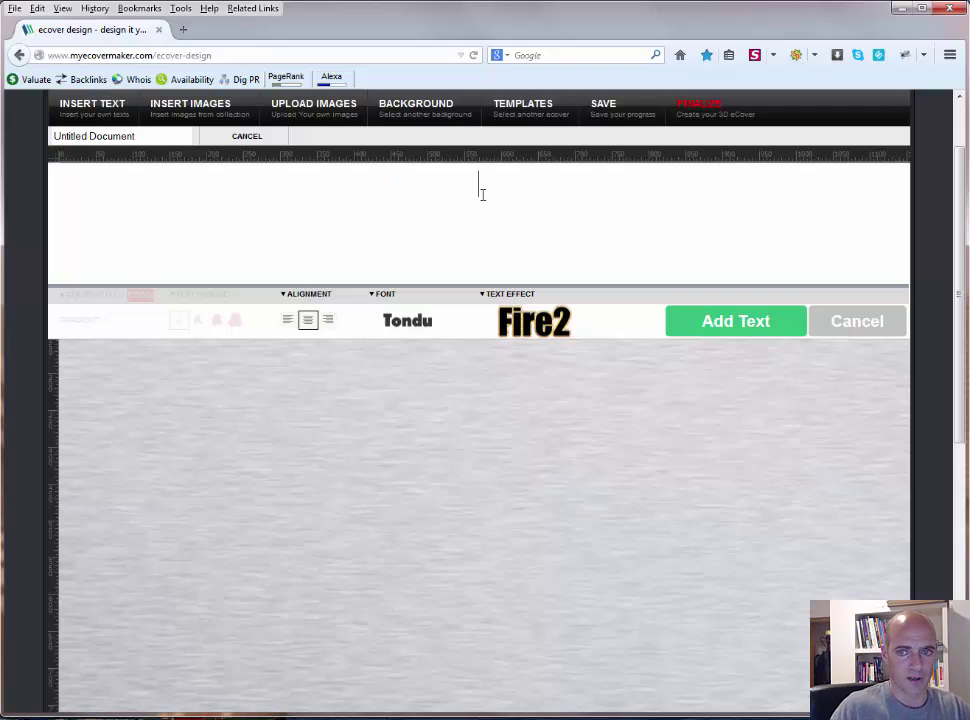
{"action": "type", "text": "5 Traffi"}
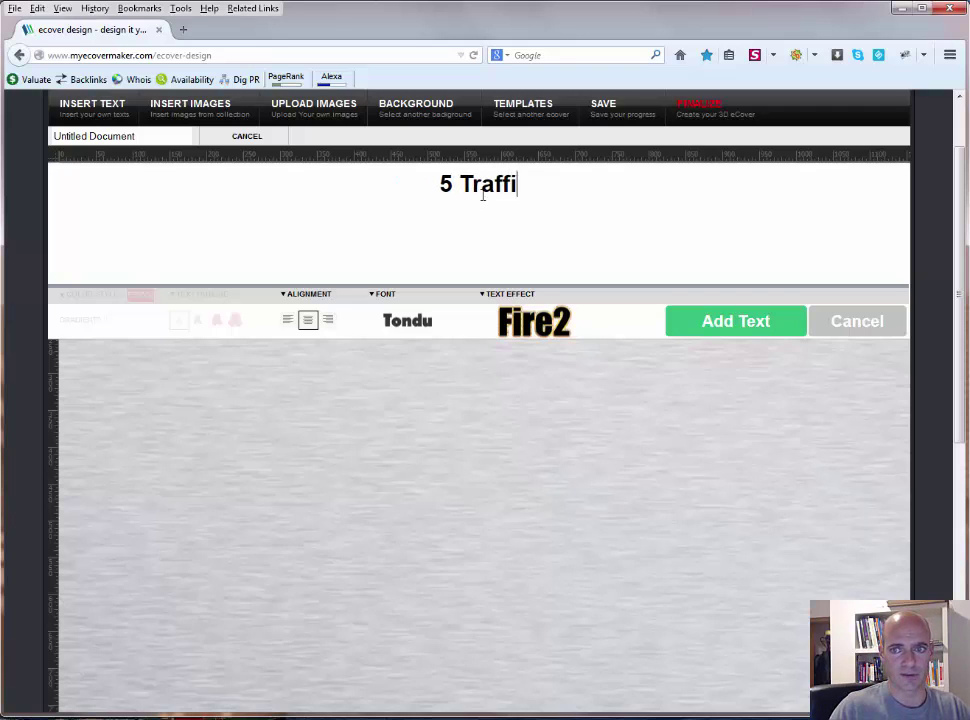
{"action": "type", "text": "c Sources"}
{"action": "key", "text": "Return"}
{"action": "type", "text": "You Need t"}
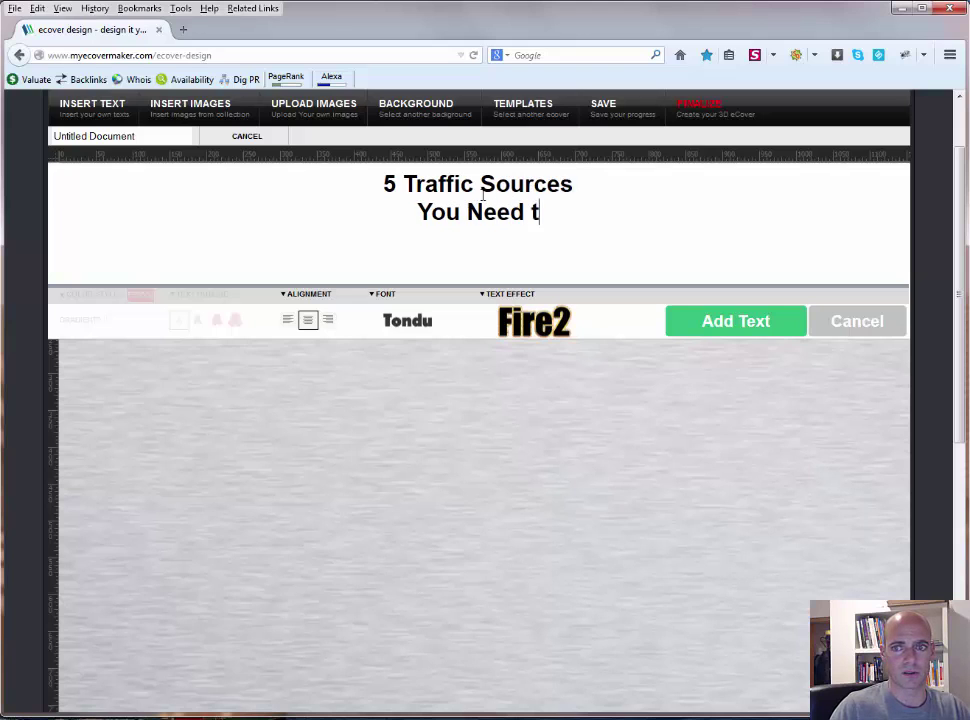
{"action": "type", "text": "o Know"}
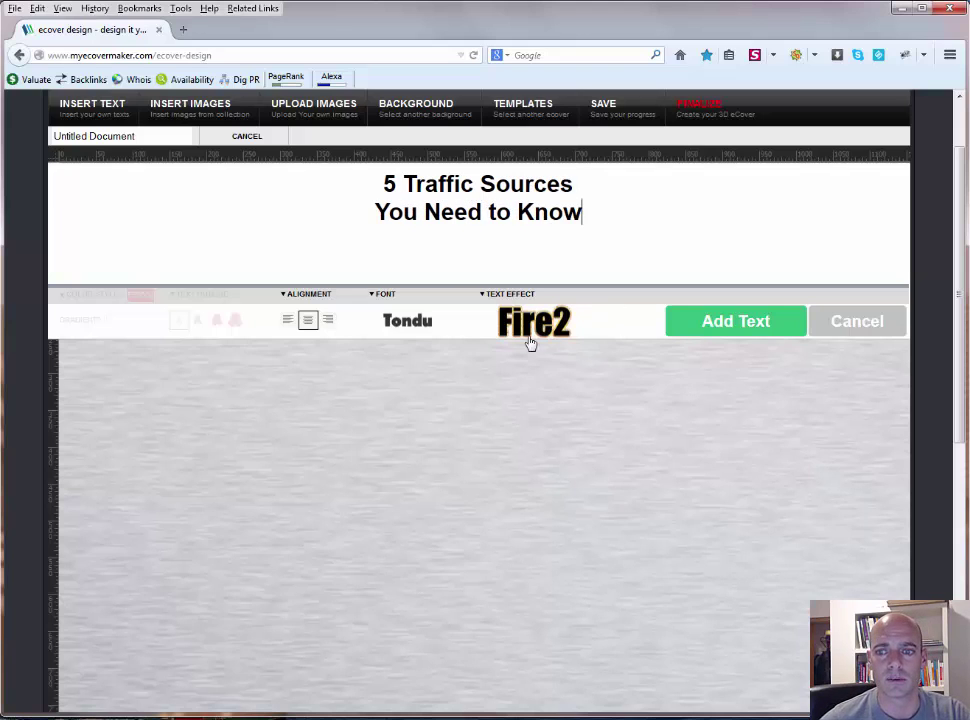
{"action": "left_click", "coordinate": [519, 342]}
{"action": "left_click", "coordinate": [87, 366]}
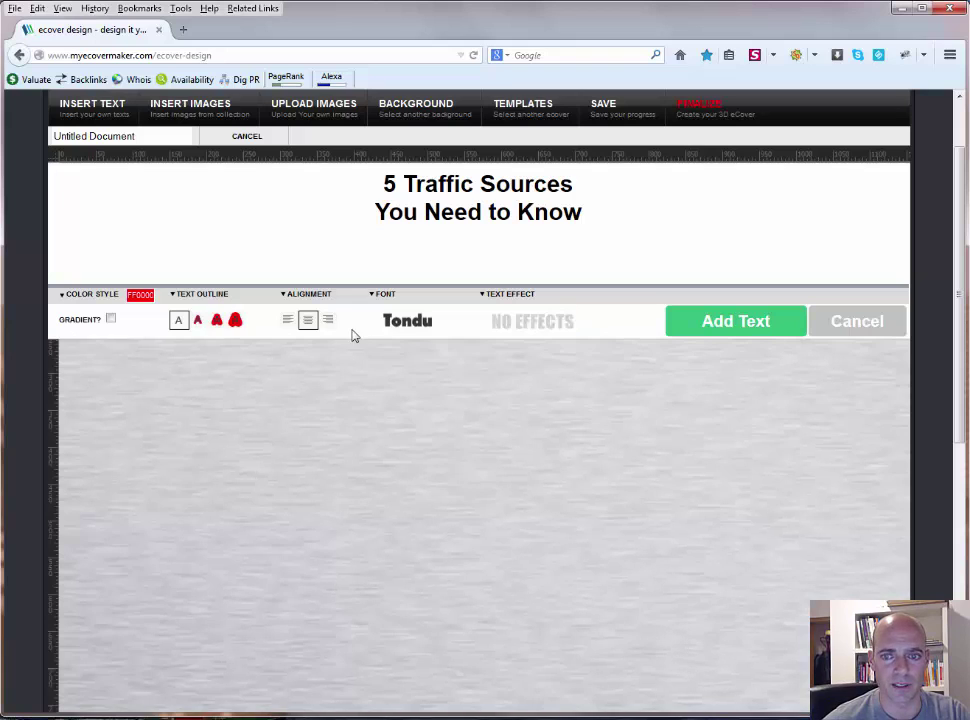
Step: Add the red '5 Traffic Sources You Need to Know' headline and centre it horizontally
{"action": "left_click", "coordinate": [727, 322]}
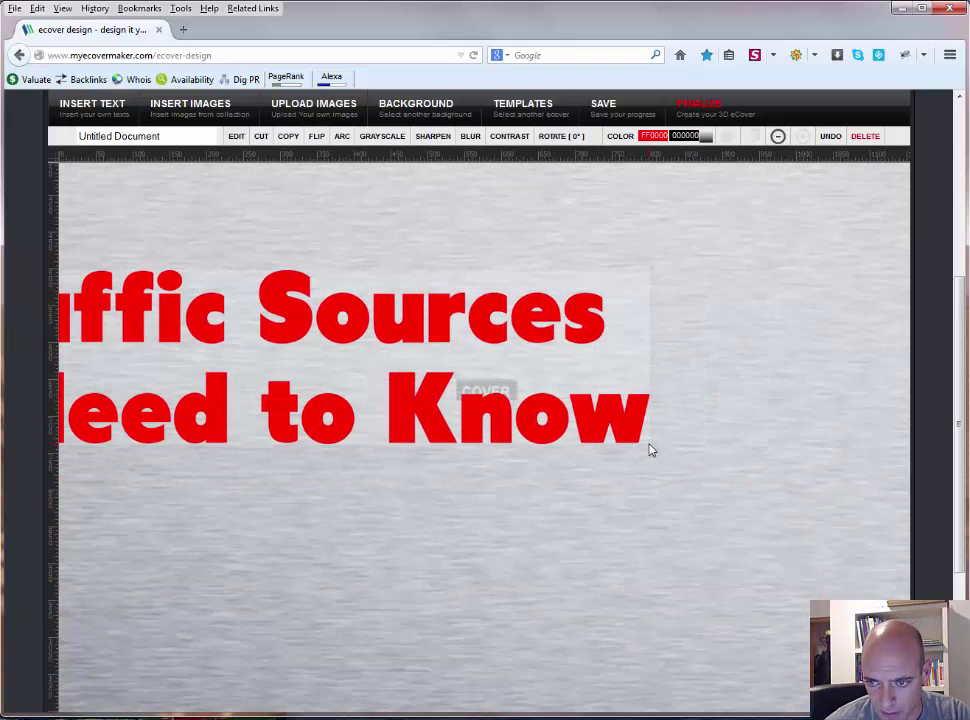
{"action": "left_click_drag", "start_coordinate": [647, 448], "coordinate": [272, 388]}
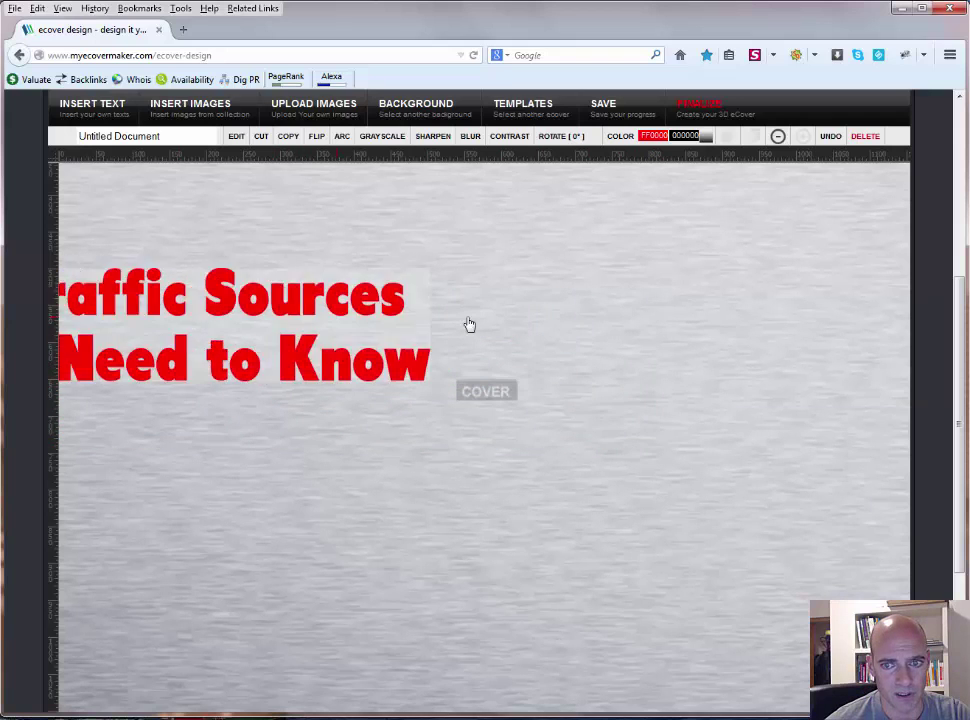
{"action": "left_click_drag", "start_coordinate": [550, 323], "coordinate": [626, 284]}
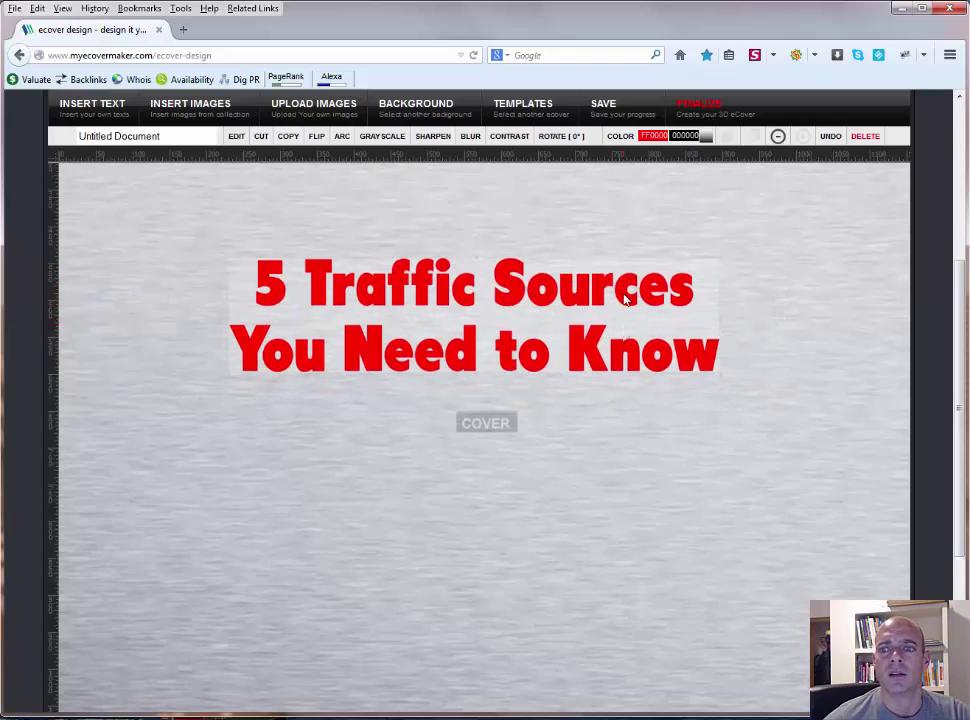
{"action": "scroll", "coordinate": [623, 298], "scroll_direction": "up", "scroll_amount": 2}
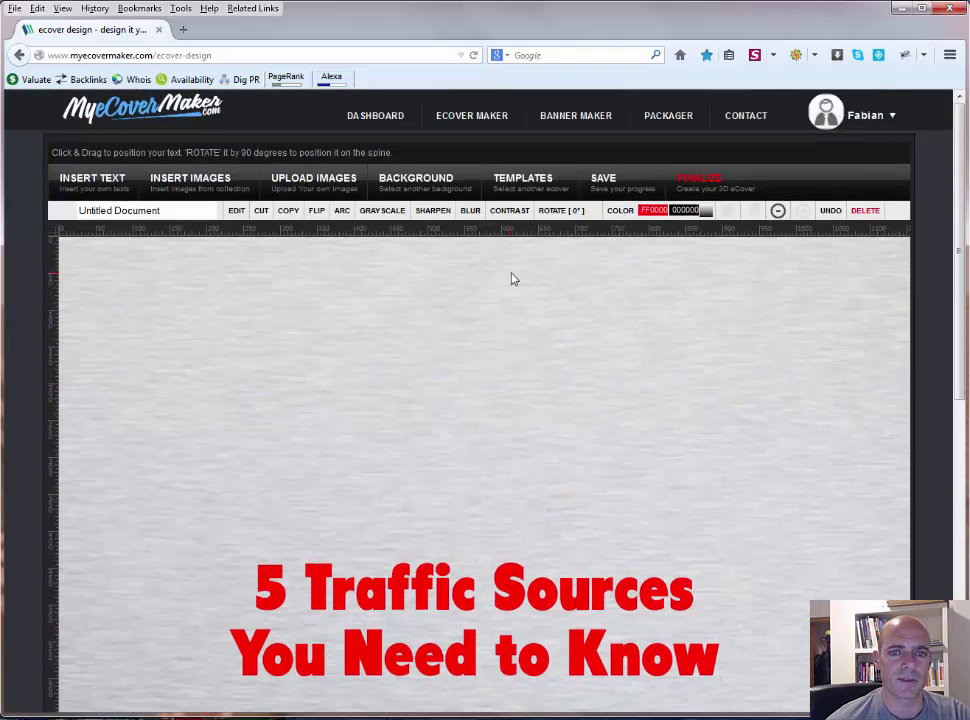
Step: Insert the gold Best Seller seal from the image collection
{"action": "left_click", "coordinate": [195, 189]}
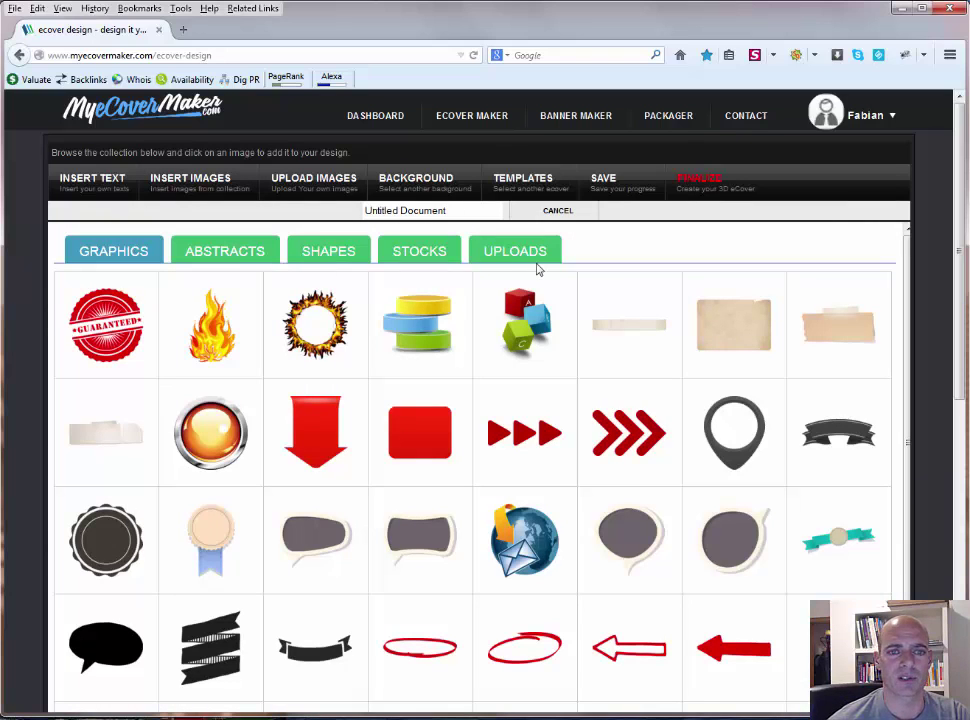
{"action": "scroll", "coordinate": [157, 336], "scroll_direction": "down", "scroll_amount": 2}
{"action": "scroll", "coordinate": [157, 336], "scroll_direction": "down", "scroll_amount": 5}
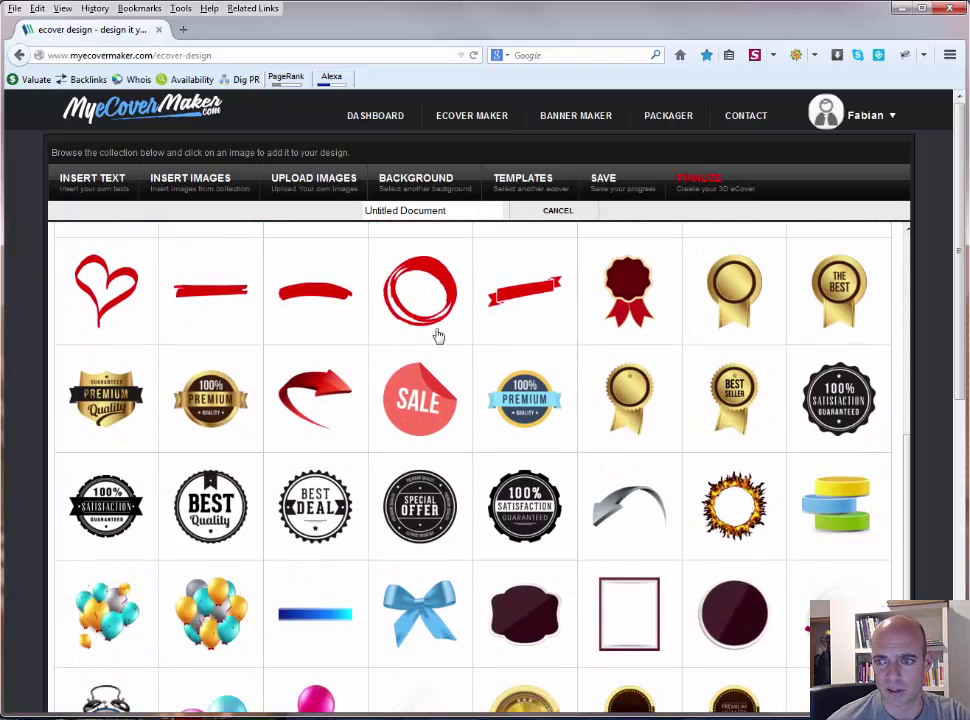
{"action": "left_click", "coordinate": [548, 299]}
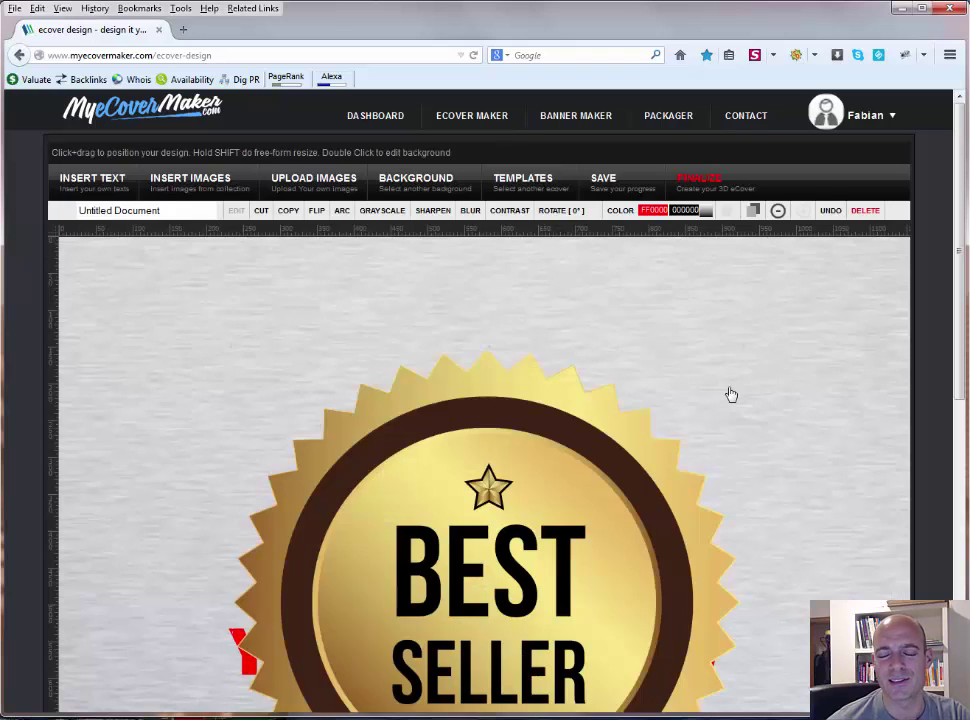
Step: Shrink the Best Seller seal and place it at the upper right above the title
{"action": "scroll", "coordinate": [730, 396], "scroll_direction": "down", "scroll_amount": 7}
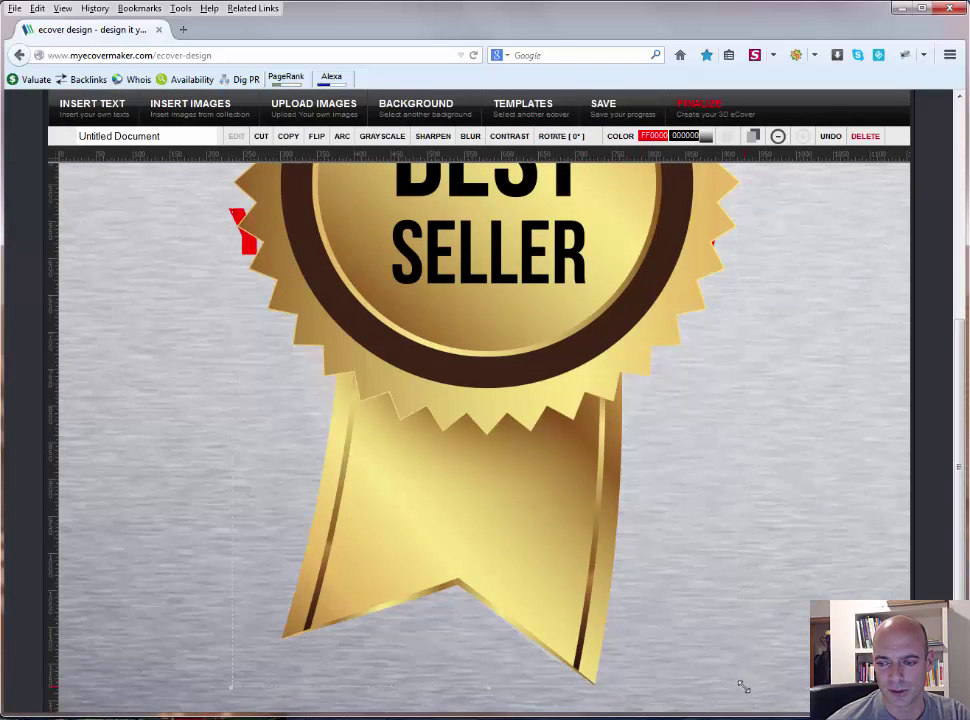
{"action": "left_click_drag", "start_coordinate": [743, 686], "coordinate": [437, 259]}
{"action": "scroll", "coordinate": [547, 422], "scroll_direction": "up", "scroll_amount": 5}
{"action": "scroll", "coordinate": [547, 422], "scroll_direction": "up", "scroll_amount": 2}
{"action": "left_click_drag", "start_coordinate": [348, 430], "coordinate": [806, 358]}
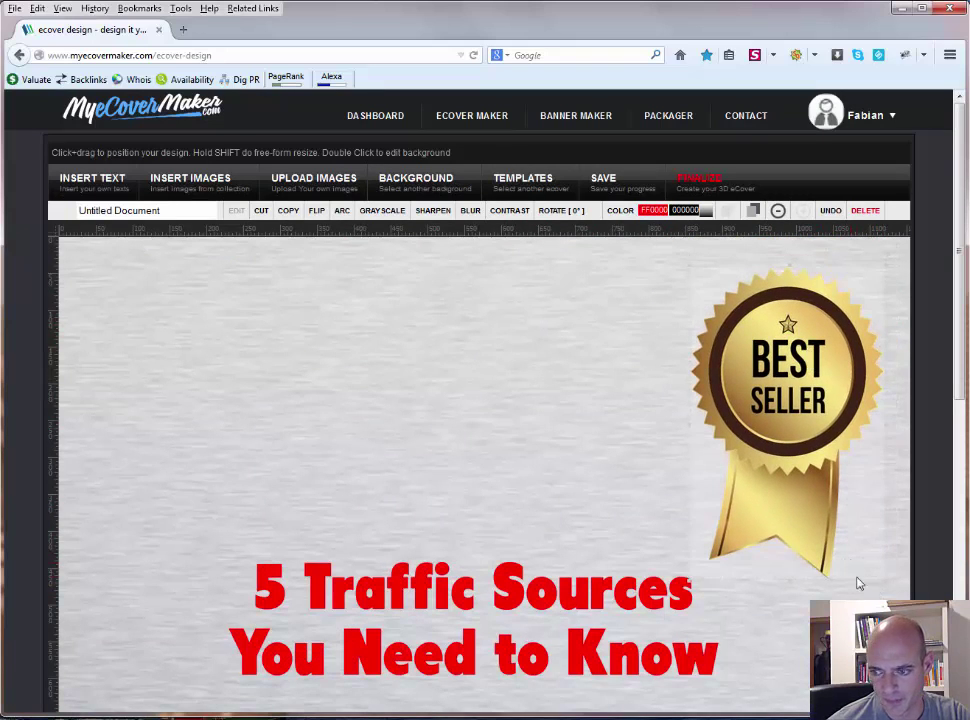
{"action": "left_click_drag", "start_coordinate": [885, 584], "coordinate": [838, 472]}
{"action": "left_click_drag", "start_coordinate": [810, 416], "coordinate": [843, 392]}
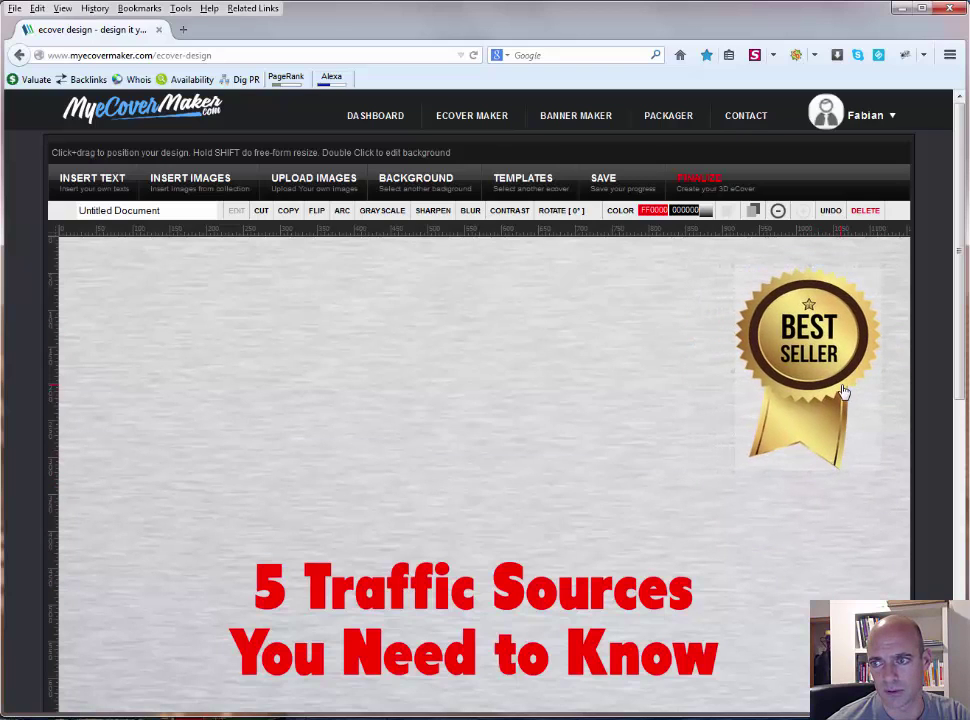
Step: Open the image collection and browse the Abstracts and Shapes images
{"action": "left_click", "coordinate": [207, 188]}
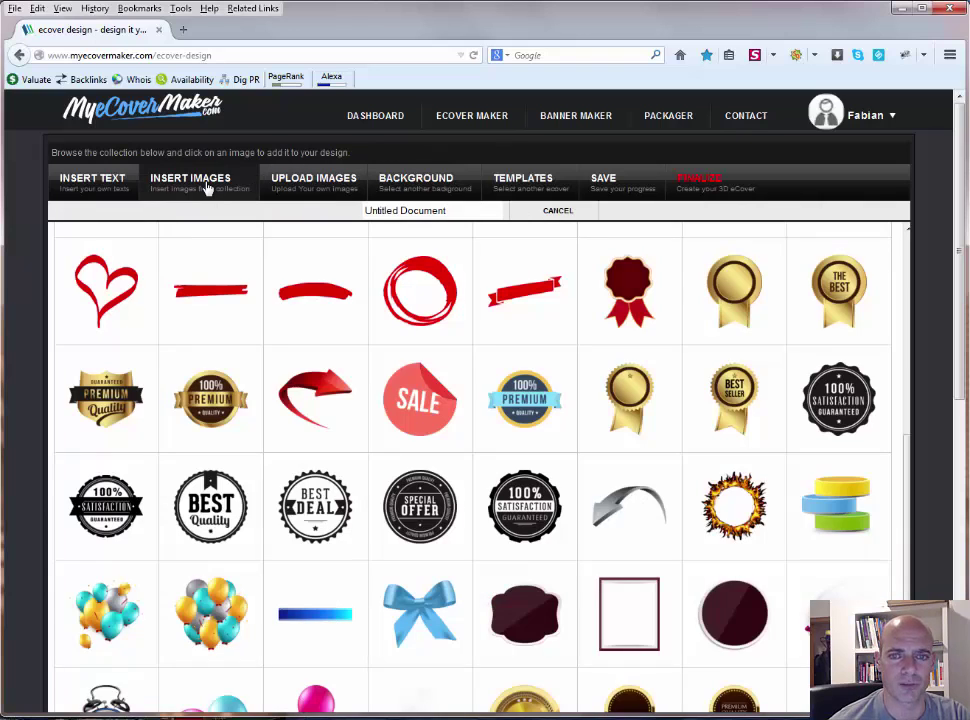
{"action": "scroll", "coordinate": [318, 330], "scroll_direction": "up", "scroll_amount": 10}
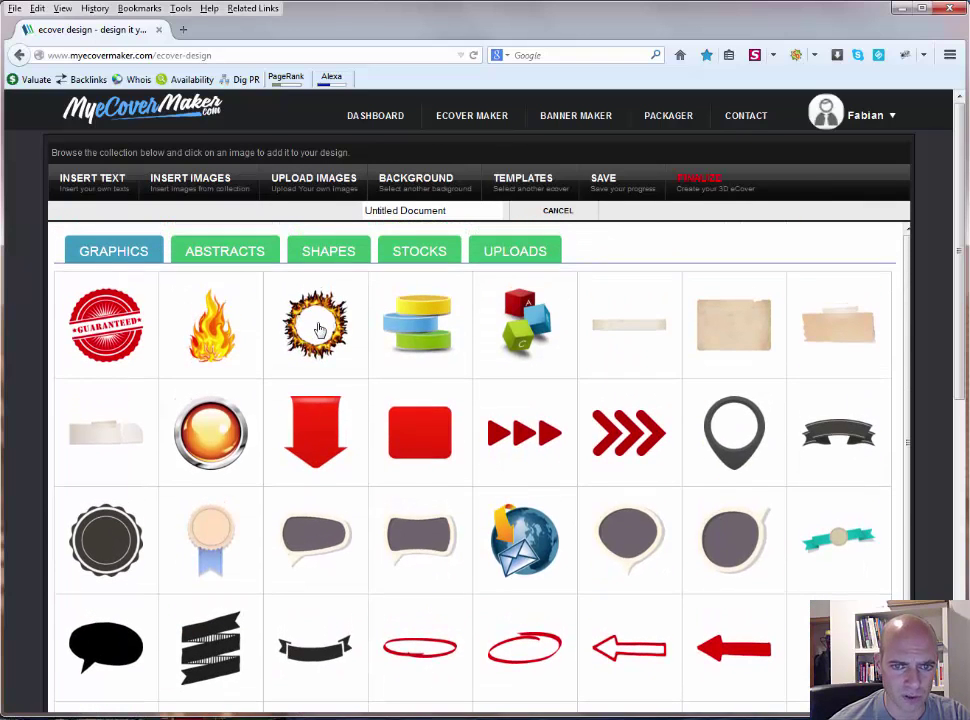
{"action": "left_click", "coordinate": [227, 259]}
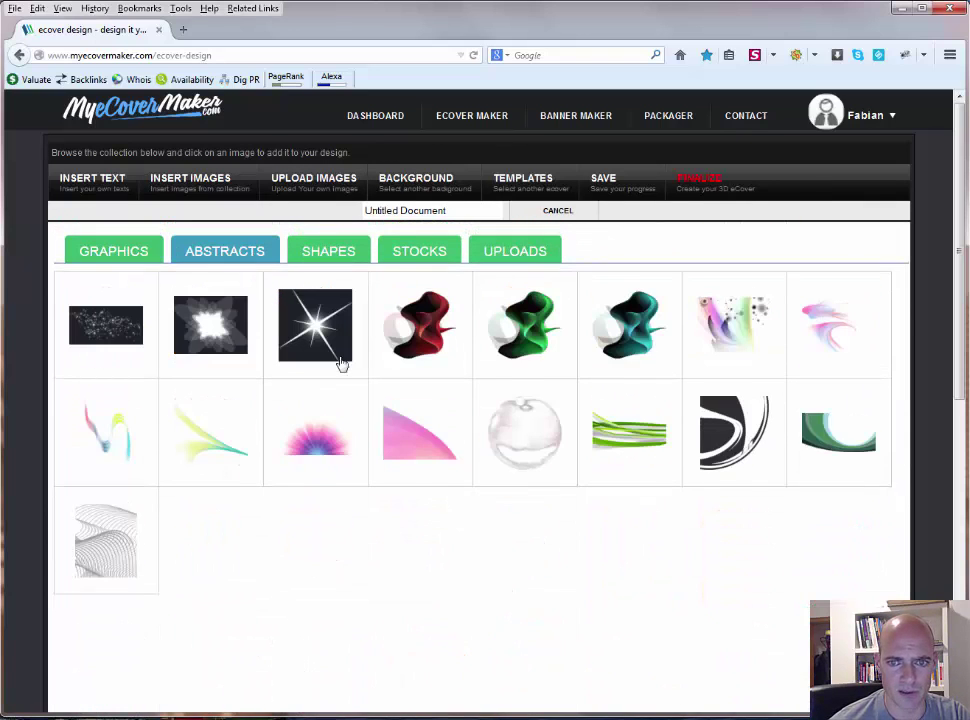
{"action": "left_click", "coordinate": [333, 257]}
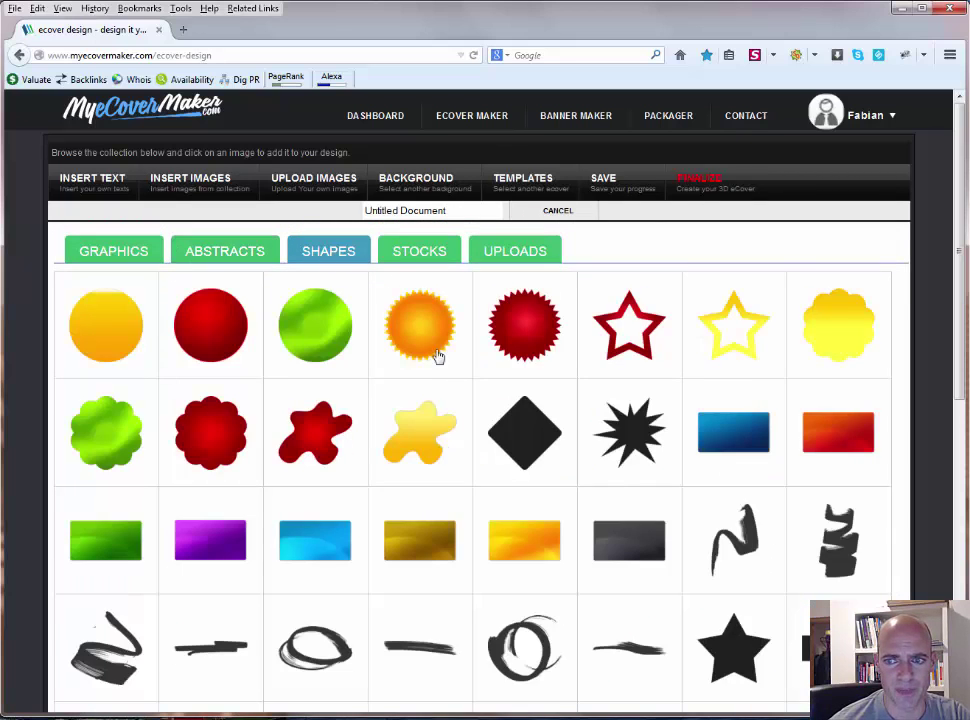
{"action": "scroll", "coordinate": [649, 502], "scroll_direction": "down", "scroll_amount": 4}
{"action": "scroll", "coordinate": [649, 502], "scroll_direction": "down", "scroll_amount": 2}
{"action": "scroll", "coordinate": [649, 503], "scroll_direction": "up", "scroll_amount": 6}
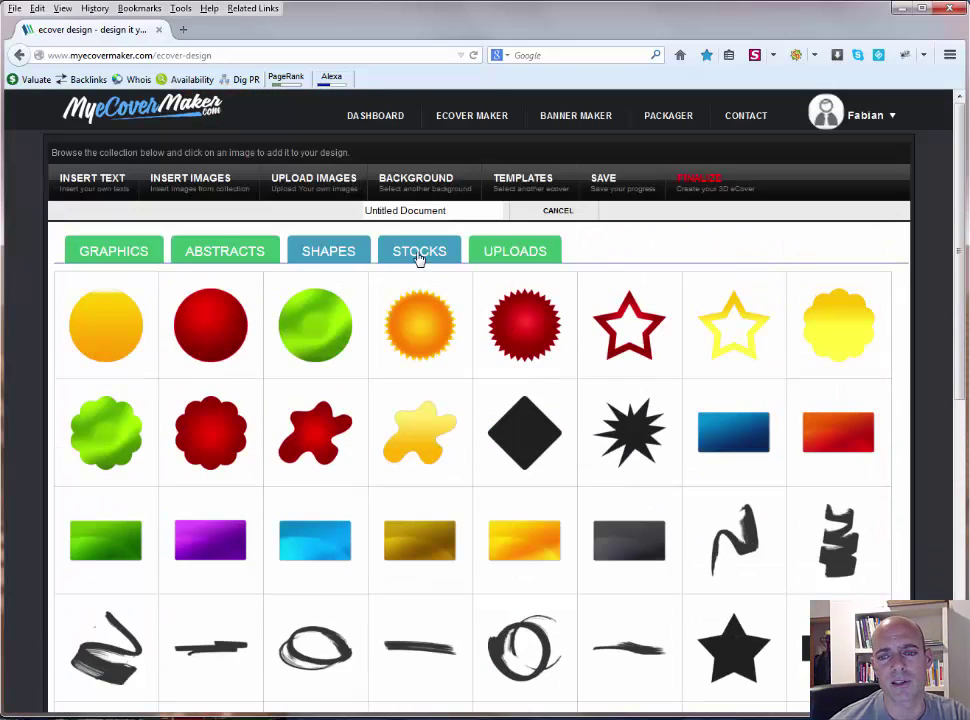
Step: Scroll the Stocks photos and add the five-person business group photo below the headline
{"action": "left_click", "coordinate": [419, 256]}
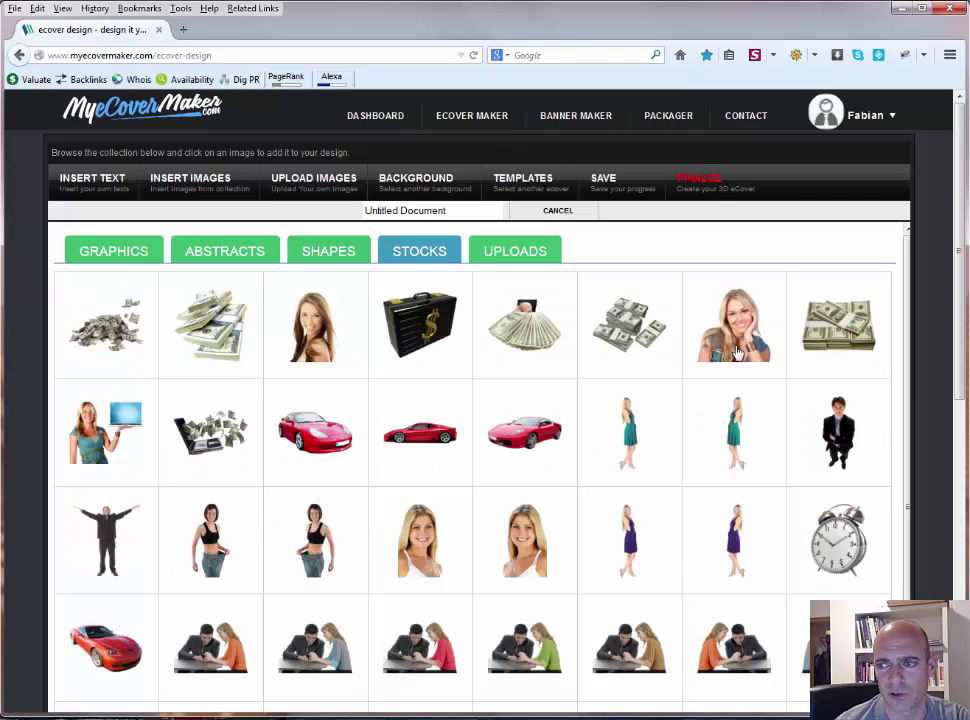
{"action": "scroll", "coordinate": [737, 352], "scroll_direction": "down", "scroll_amount": 3}
{"action": "scroll", "coordinate": [737, 352], "scroll_direction": "down", "scroll_amount": 3}
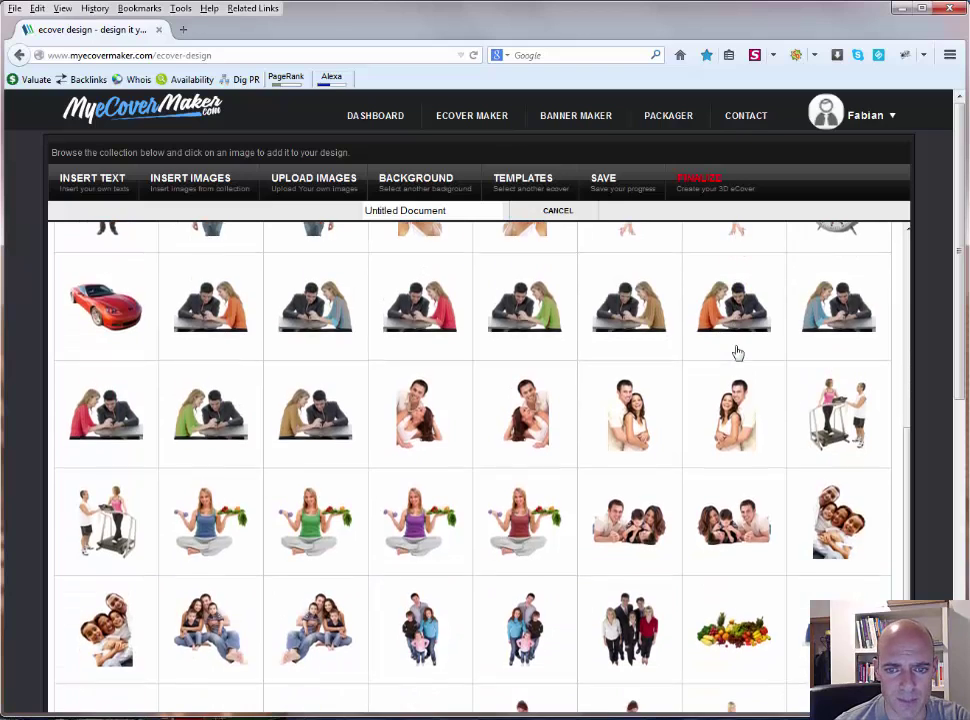
{"action": "scroll", "coordinate": [737, 352], "scroll_direction": "down", "scroll_amount": 5}
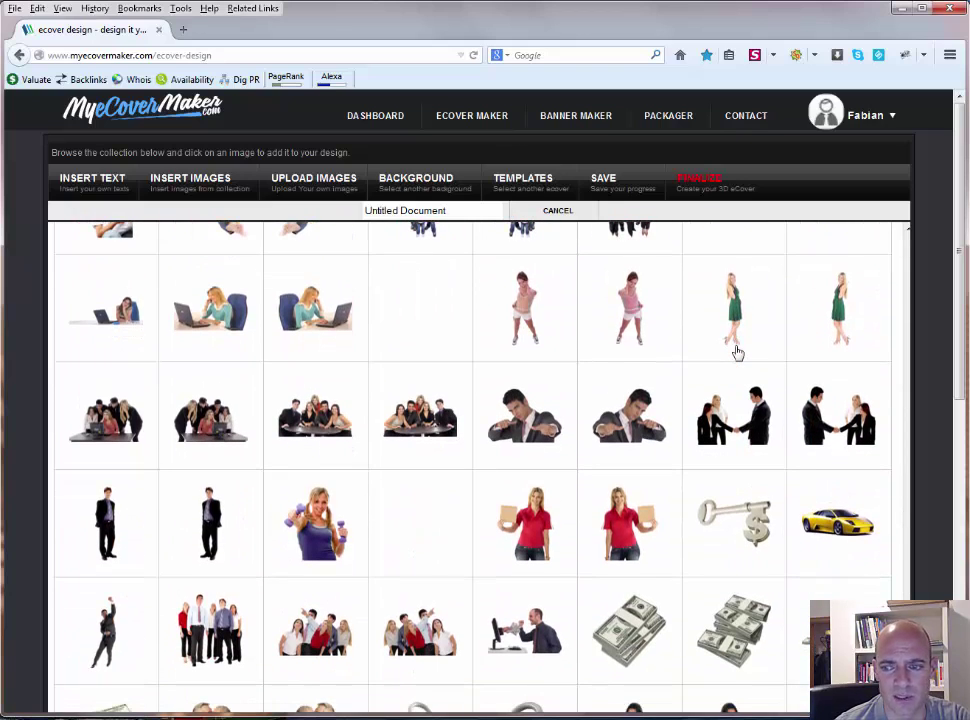
{"action": "left_click_drag", "start_coordinate": [961, 340], "coordinate": [962, 600]}
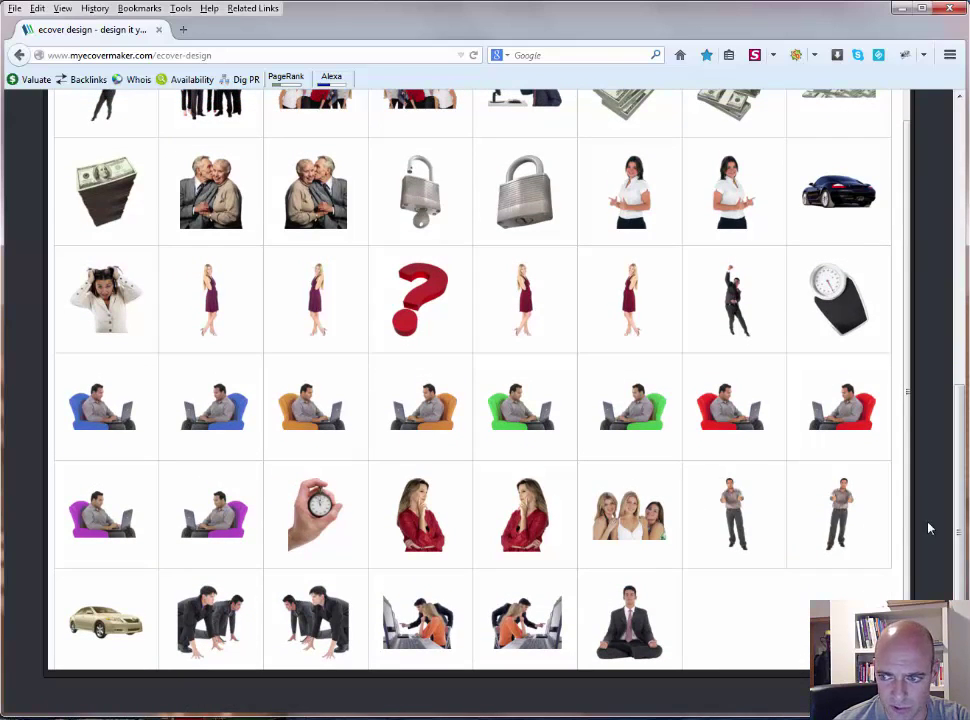
{"action": "left_click_drag", "start_coordinate": [955, 511], "coordinate": [957, 355]}
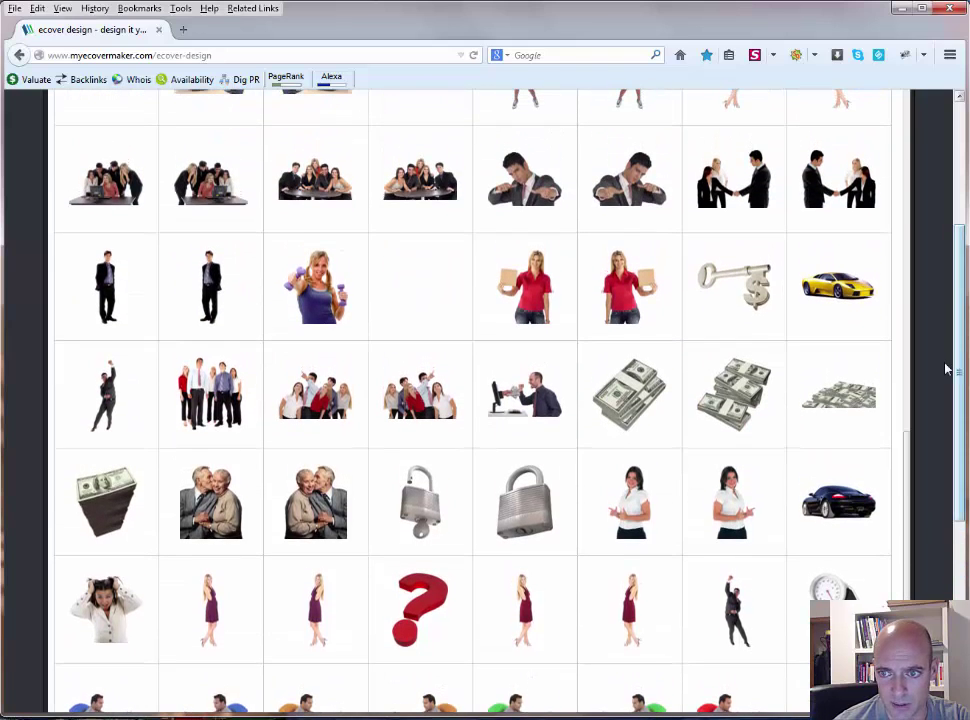
{"action": "scroll", "coordinate": [648, 362], "scroll_direction": "up", "scroll_amount": 3}
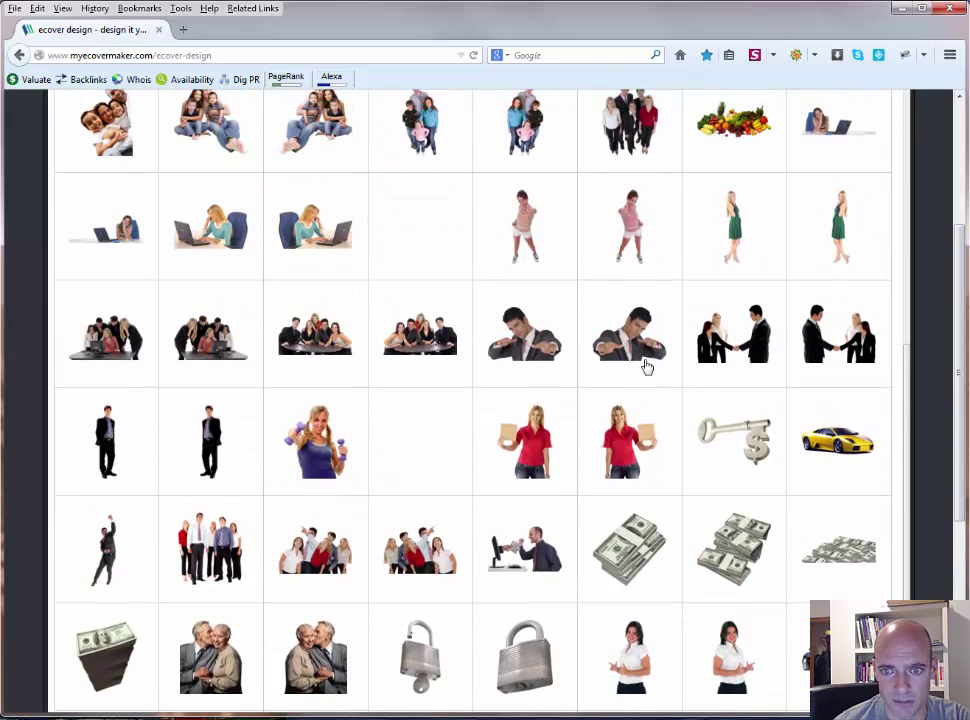
{"action": "left_click", "coordinate": [505, 368]}
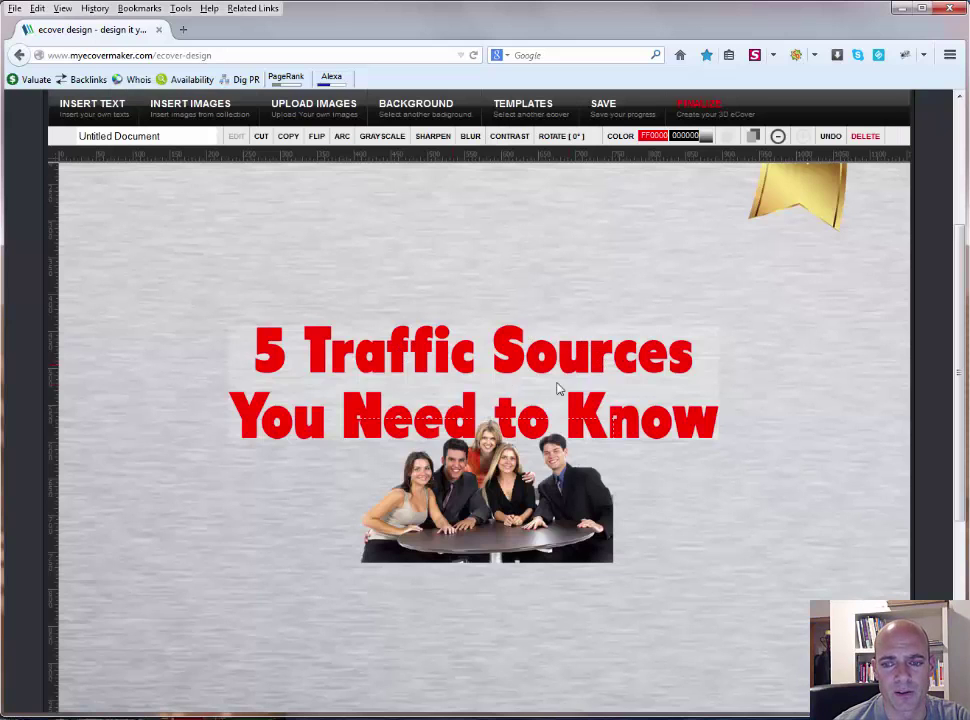
Step: Enlarge the group photo, then nudge it a little left and down under the red title
{"action": "scroll", "coordinate": [590, 397], "scroll_direction": "down", "scroll_amount": 3}
{"action": "scroll", "coordinate": [500, 339], "scroll_direction": "up", "scroll_amount": 3}
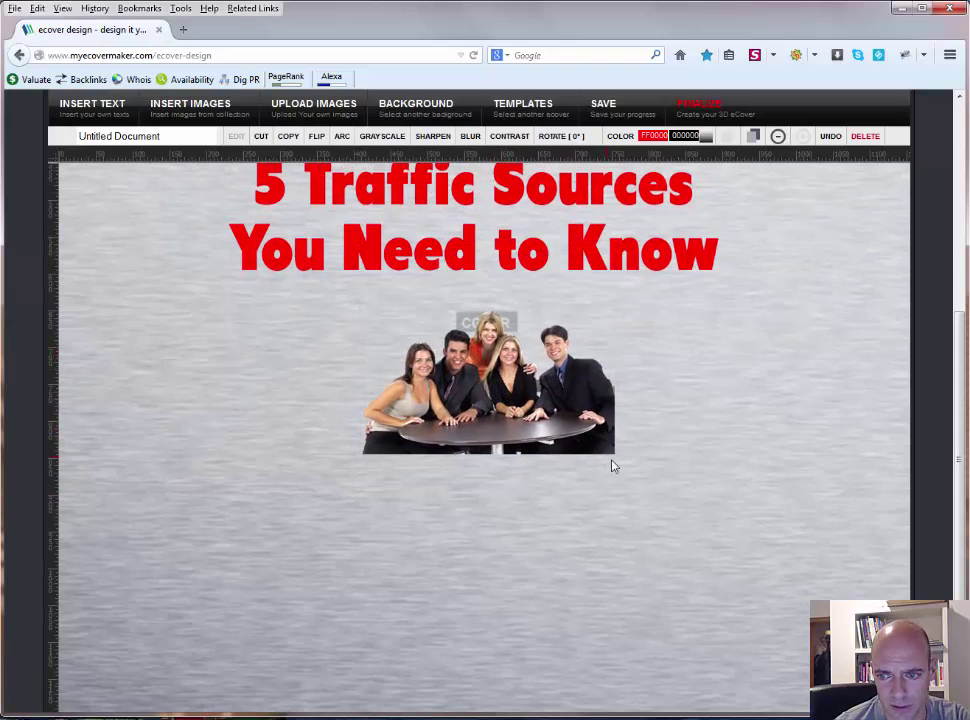
{"action": "left_click_drag", "start_coordinate": [617, 457], "coordinate": [703, 524]}
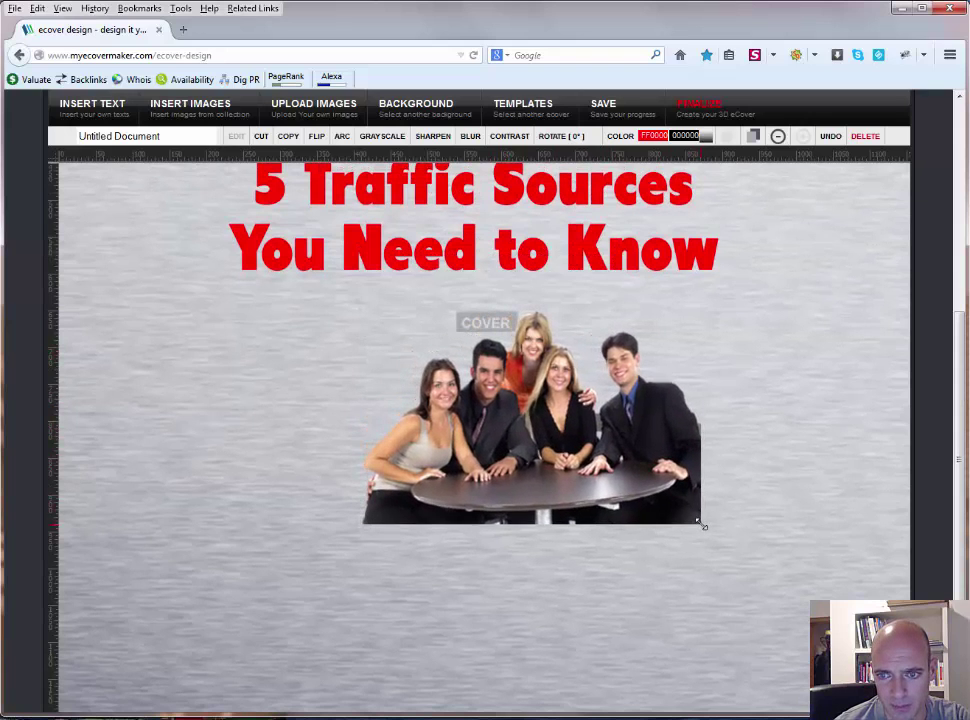
{"action": "left_click_drag", "start_coordinate": [565, 443], "coordinate": [545, 454]}
{"action": "scroll", "coordinate": [535, 446], "scroll_direction": "up", "scroll_amount": 4}
Step: Add a new text block with the author's full name in the Brush font
{"action": "left_click", "coordinate": [100, 182]}
{"action": "left_click", "coordinate": [489, 257]}
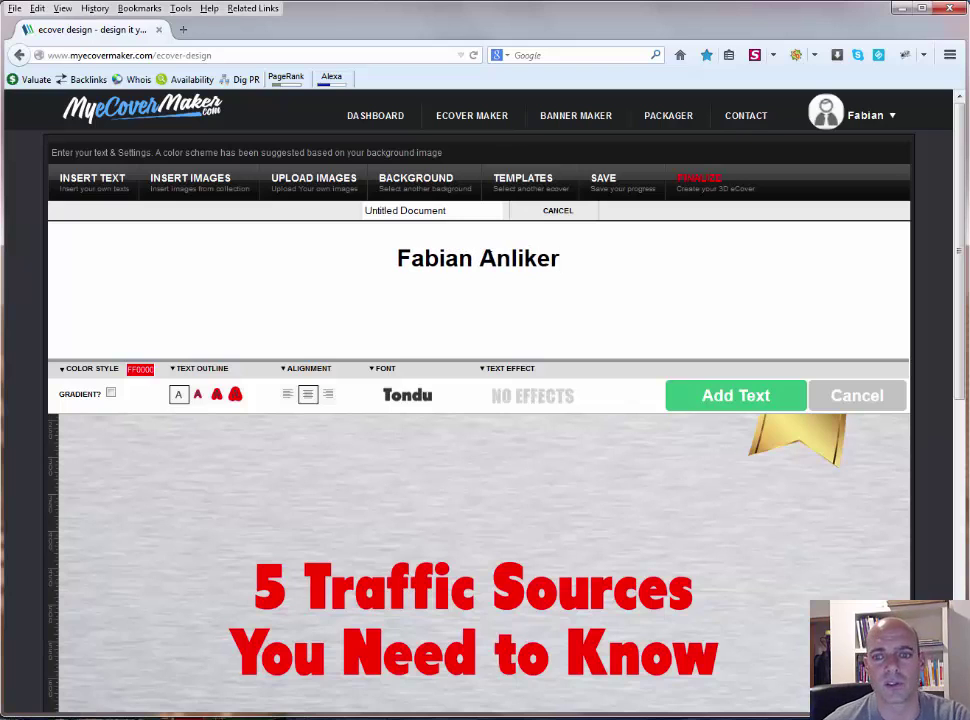
{"action": "left_click", "coordinate": [406, 395]}
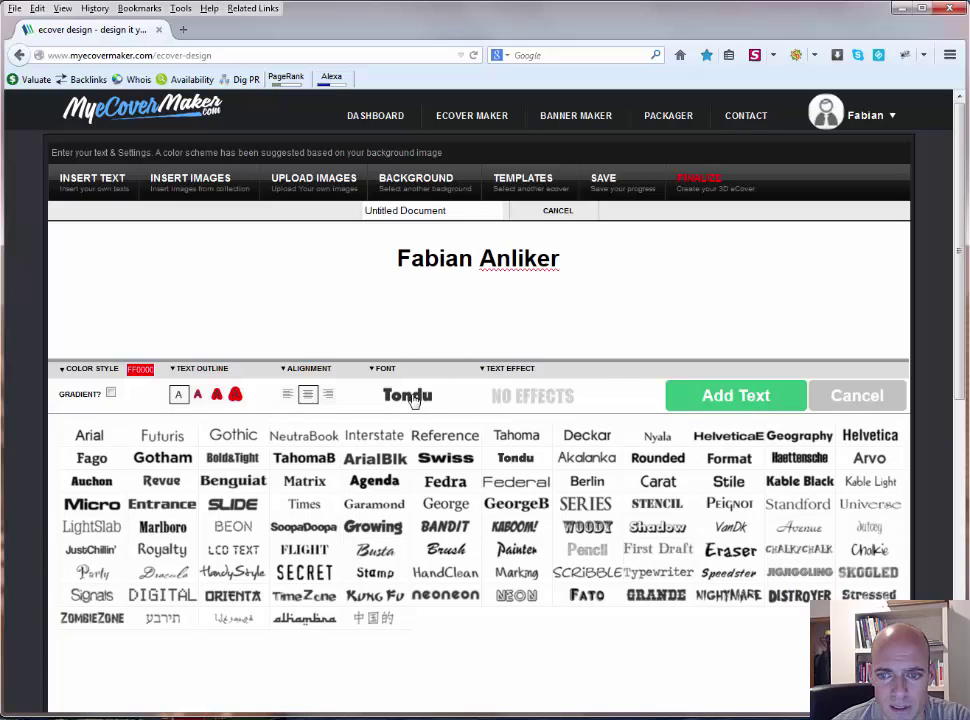
{"action": "left_click", "coordinate": [446, 549]}
{"action": "left_click", "coordinate": [736, 401]}
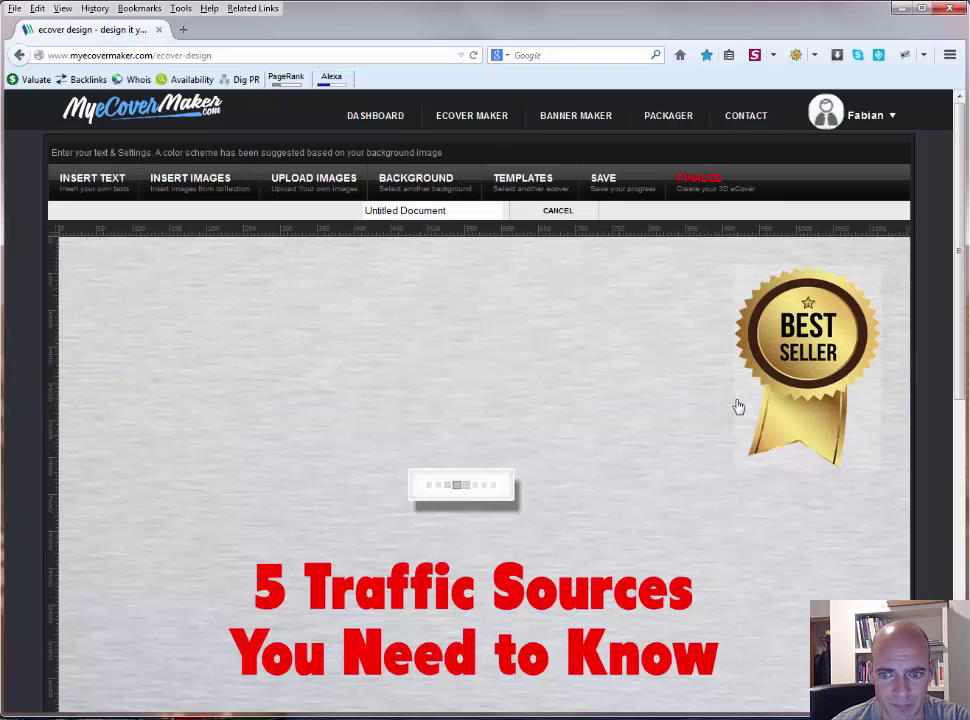
Step: Shrink the name signature, place it below the group photo, and raise the title slightly
{"action": "scroll", "coordinate": [615, 407], "scroll_direction": "down", "scroll_amount": 10}
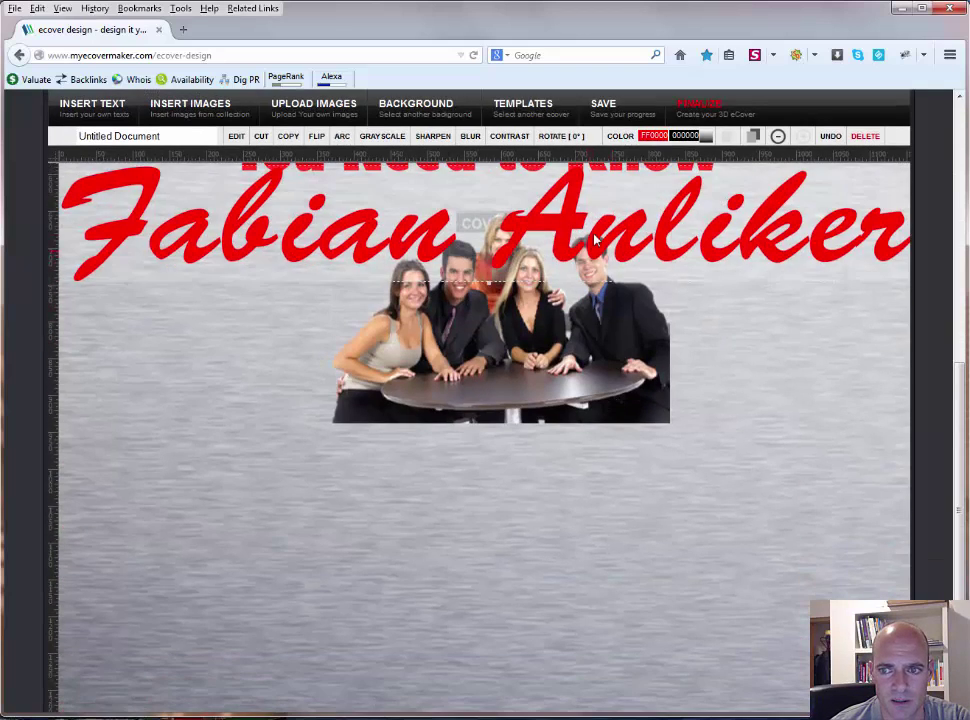
{"action": "left_click_drag", "start_coordinate": [460, 255], "coordinate": [436, 584]}
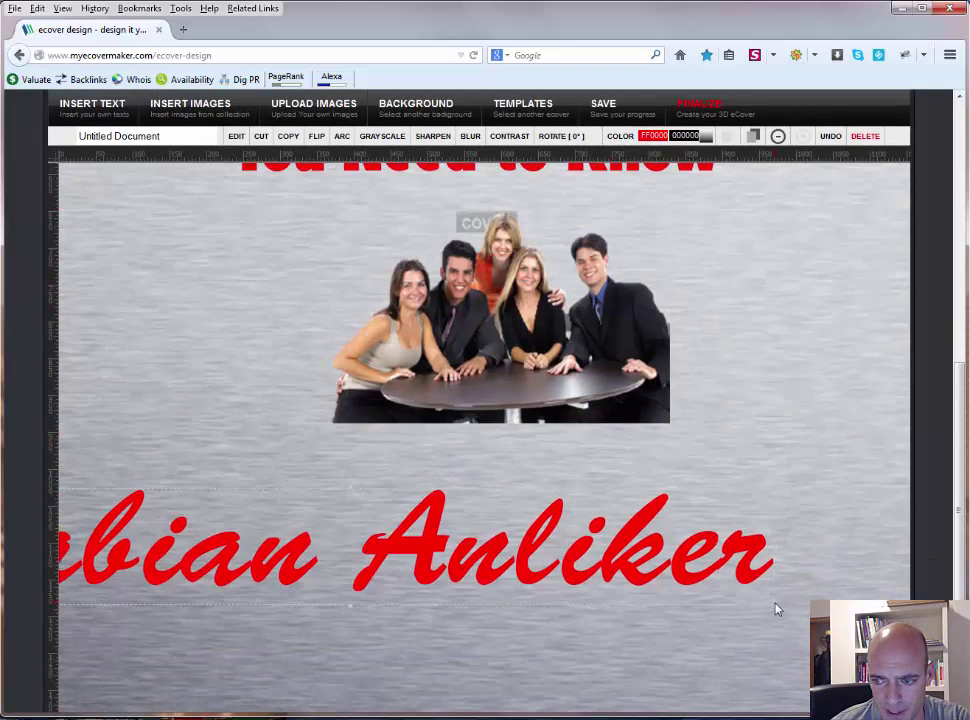
{"action": "left_click_drag", "start_coordinate": [776, 608], "coordinate": [671, 605]}
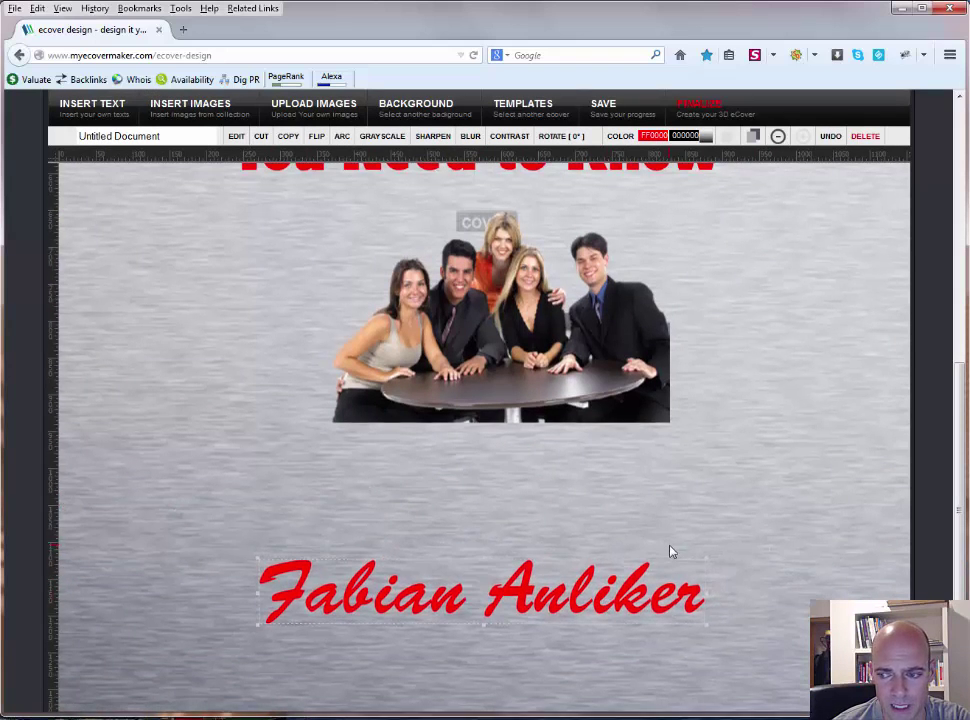
{"action": "scroll", "coordinate": [671, 551], "scroll_direction": "down", "scroll_amount": 2}
{"action": "left_click_drag", "start_coordinate": [562, 520], "coordinate": [556, 518]}
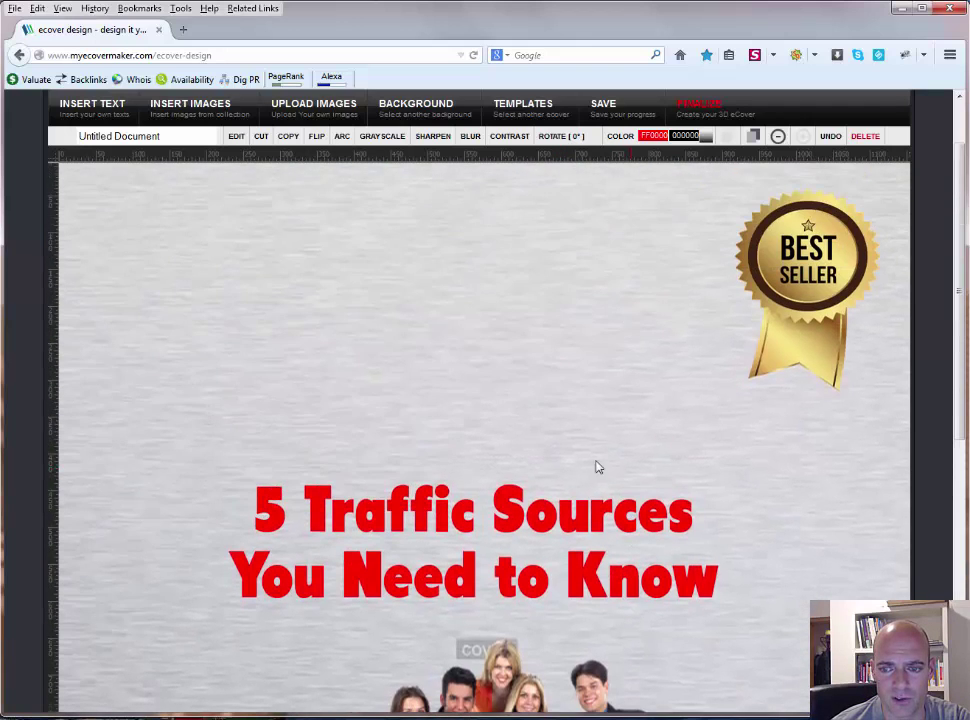
{"action": "left_click_drag", "start_coordinate": [505, 525], "coordinate": [524, 485]}
Step: Edit the '5 Traffic Sources You Need to Know' title to add a red text outline
{"action": "scroll", "coordinate": [612, 460], "scroll_direction": "up", "scroll_amount": 2}
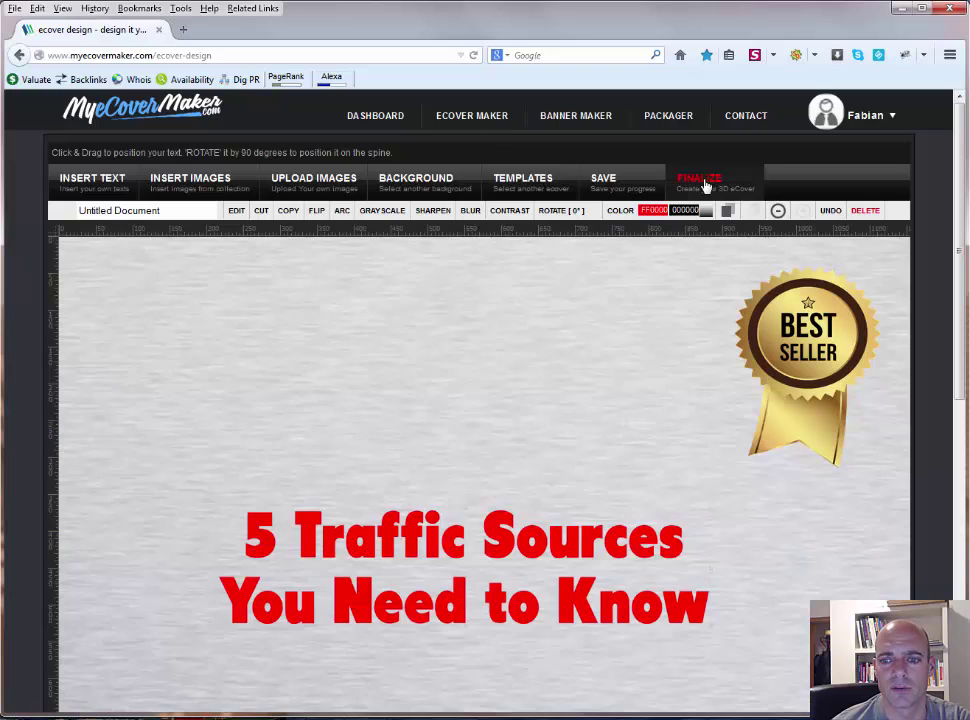
{"action": "left_click", "coordinate": [494, 556]}
{"action": "left_click", "coordinate": [494, 556]}
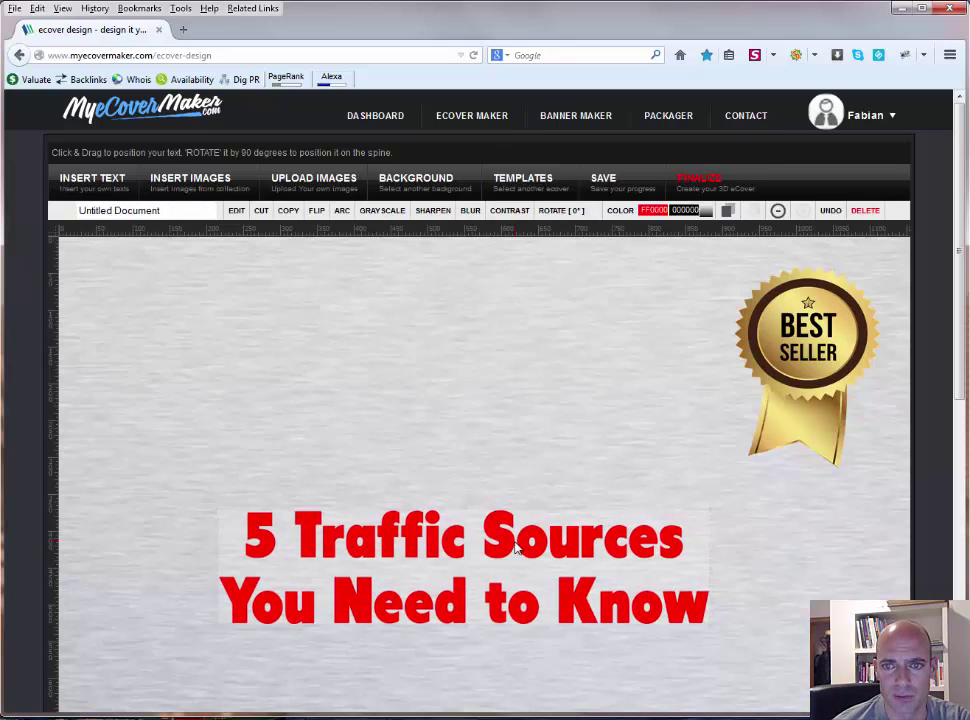
{"action": "left_click", "coordinate": [236, 210]}
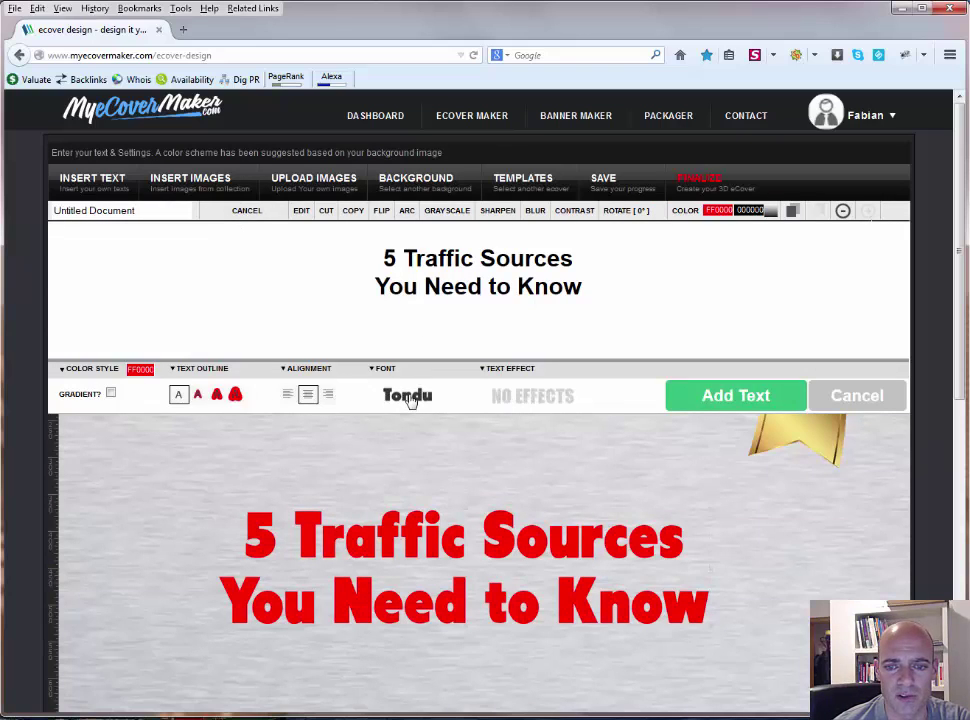
{"action": "left_click", "coordinate": [141, 370]}
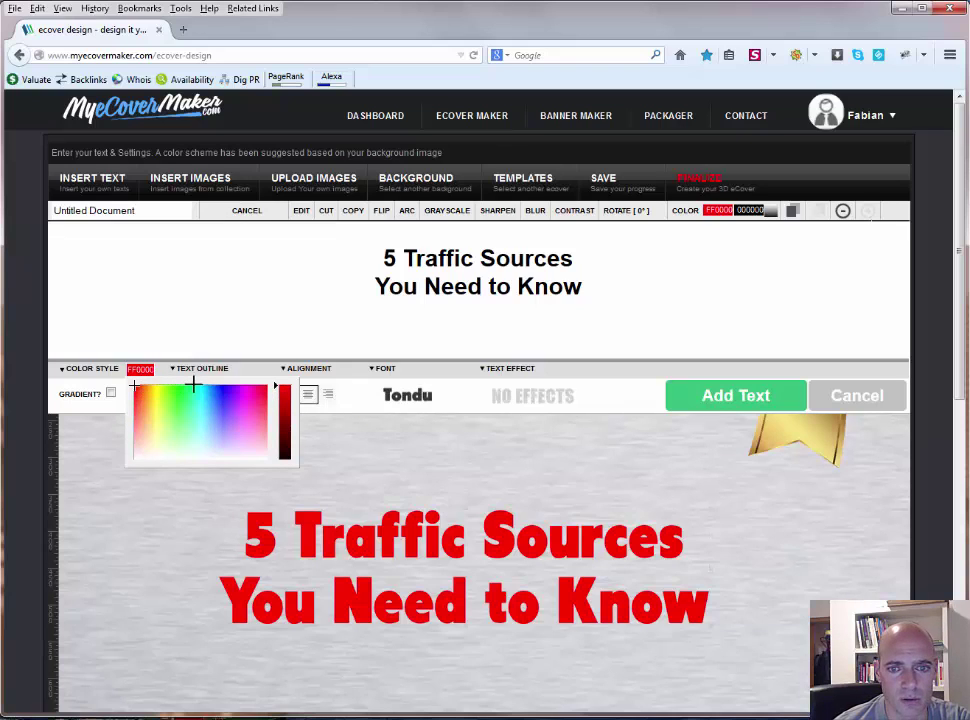
{"action": "left_click", "coordinate": [402, 330]}
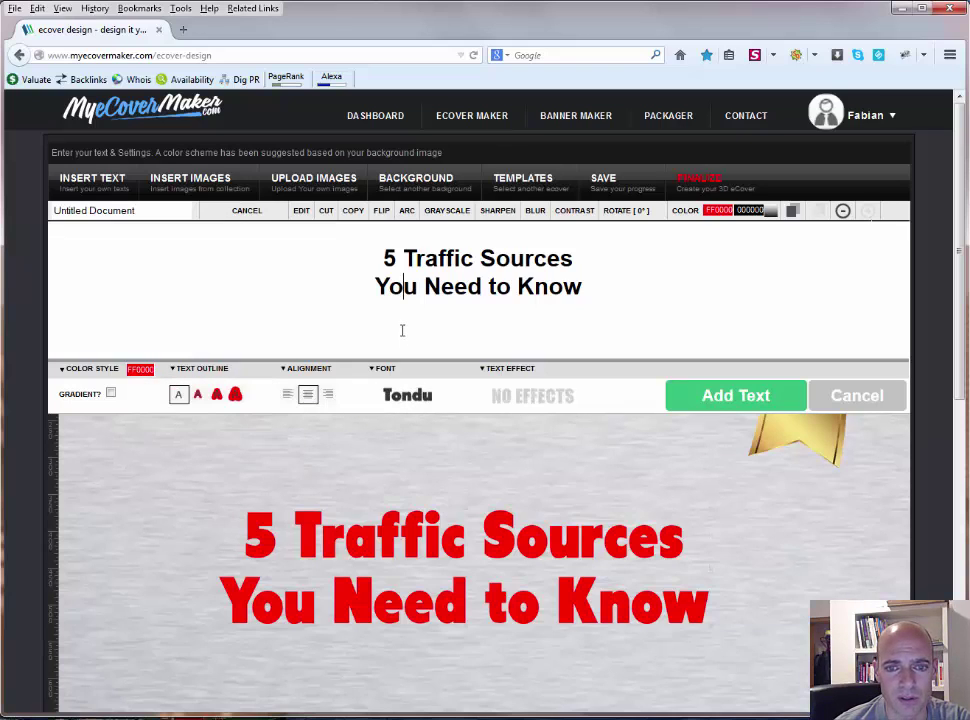
{"action": "left_click", "coordinate": [199, 396]}
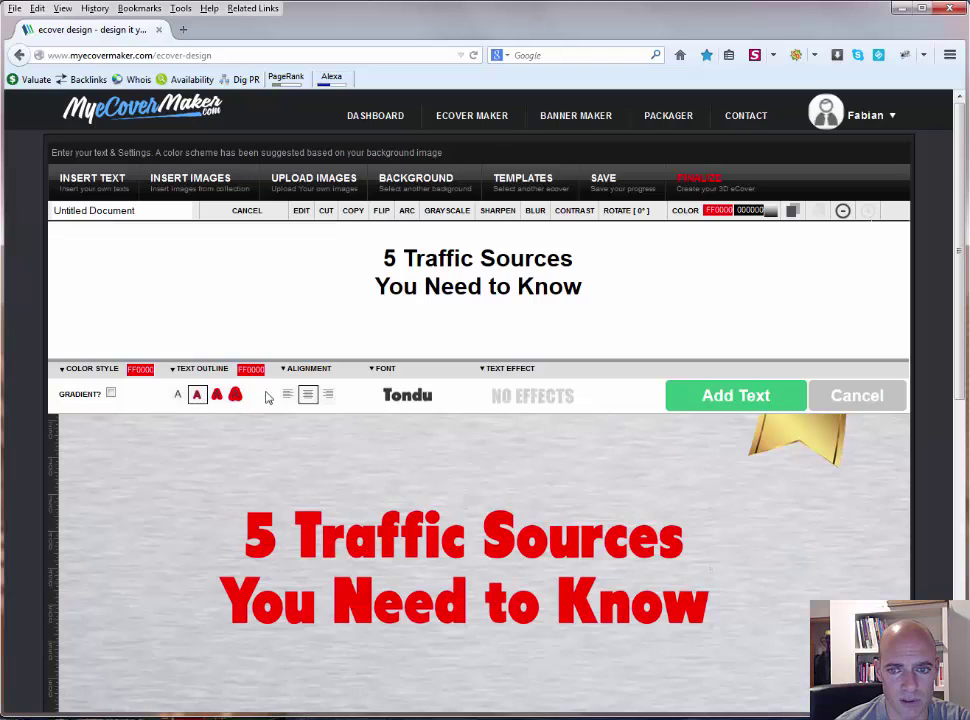
{"action": "left_click", "coordinate": [715, 398]}
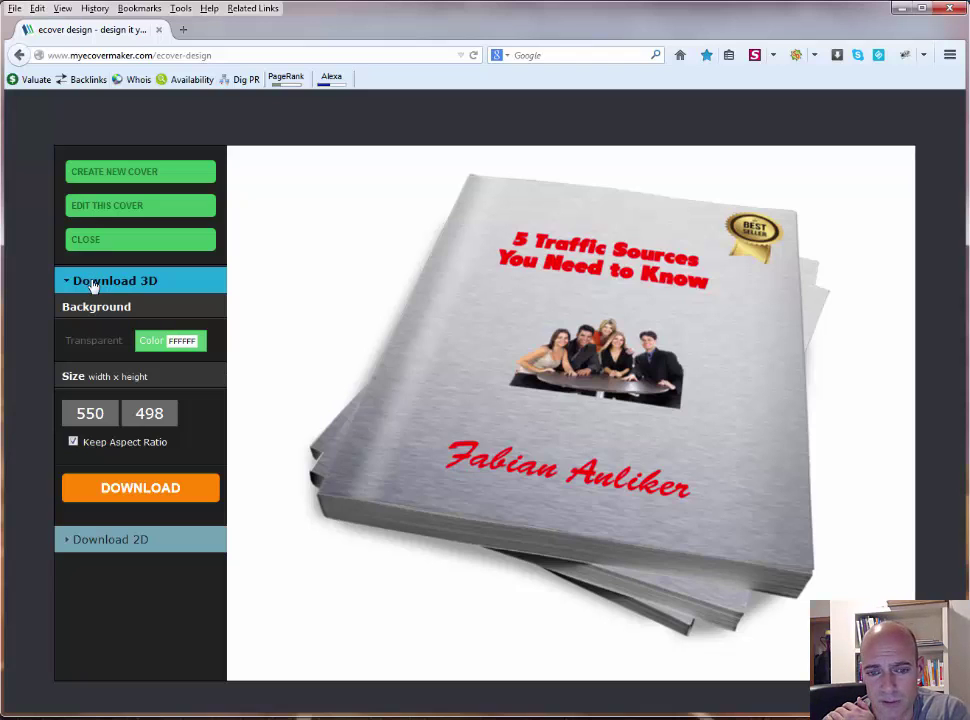
{"action": "left_click", "coordinate": [108, 545]}
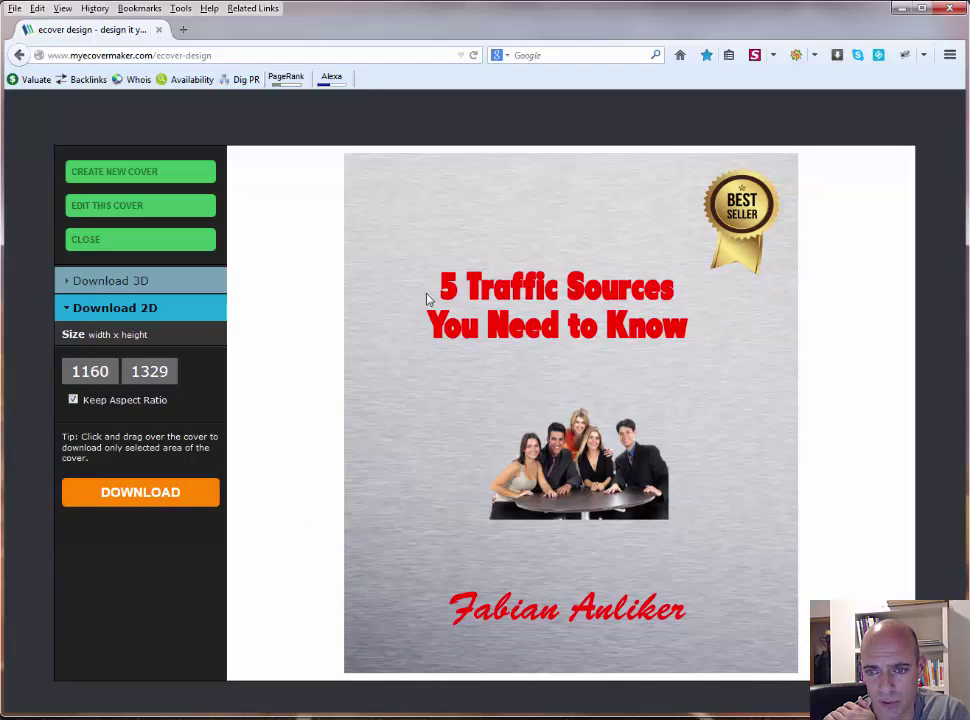
{"action": "left_click", "coordinate": [115, 281]}
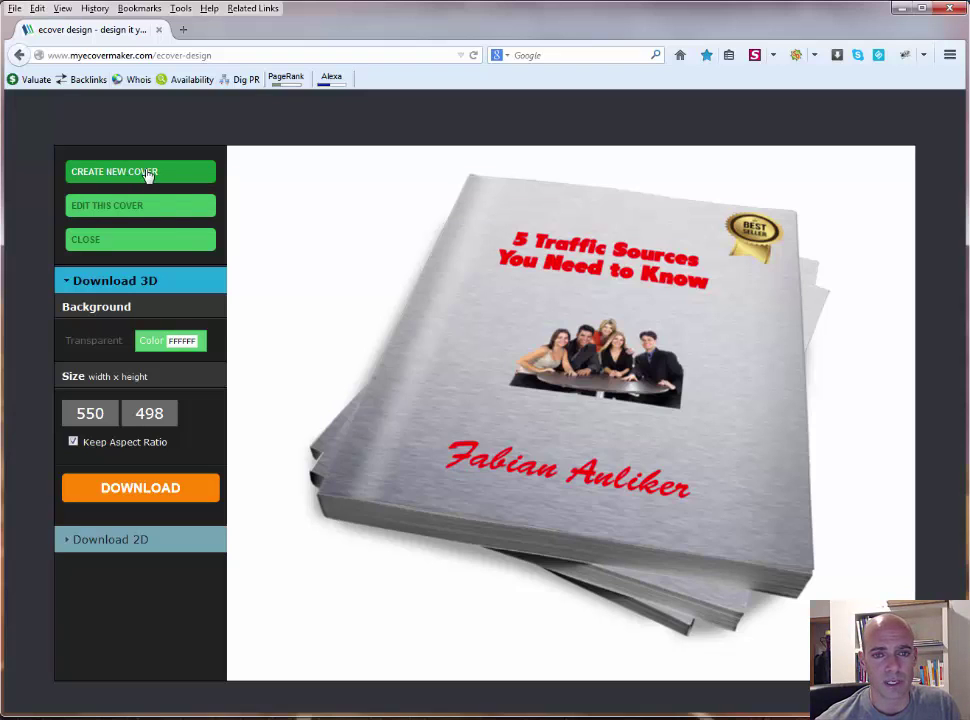
Step: Close the paperback-stack cover preview and return to the My Ecovers list
{"action": "left_click", "coordinate": [89, 244]}
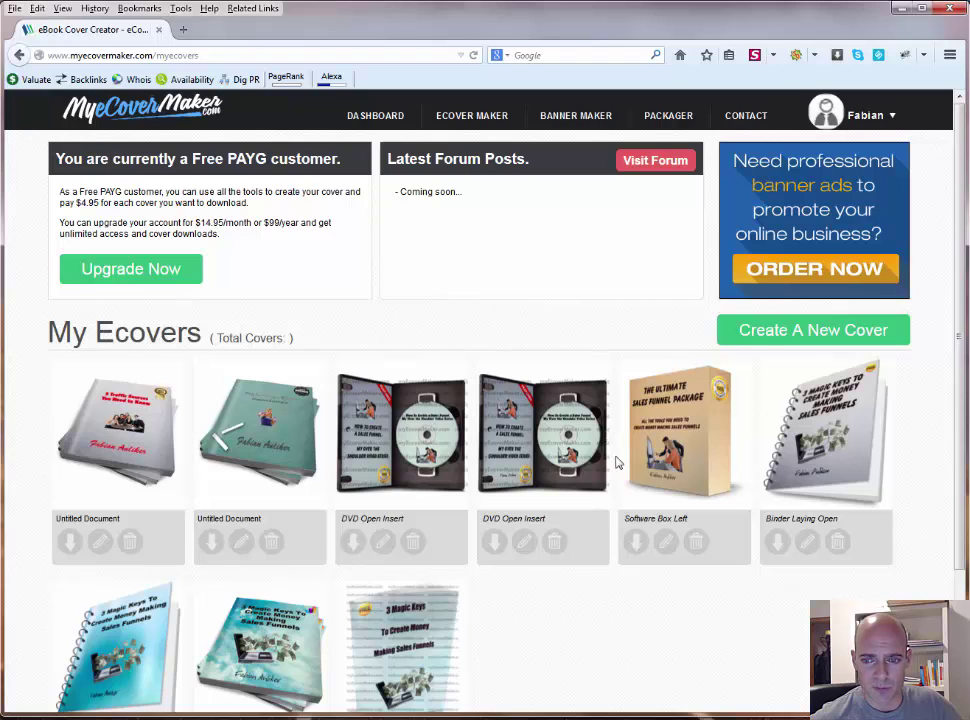
{"action": "scroll", "coordinate": [617, 462], "scroll_direction": "down", "scroll_amount": 2}
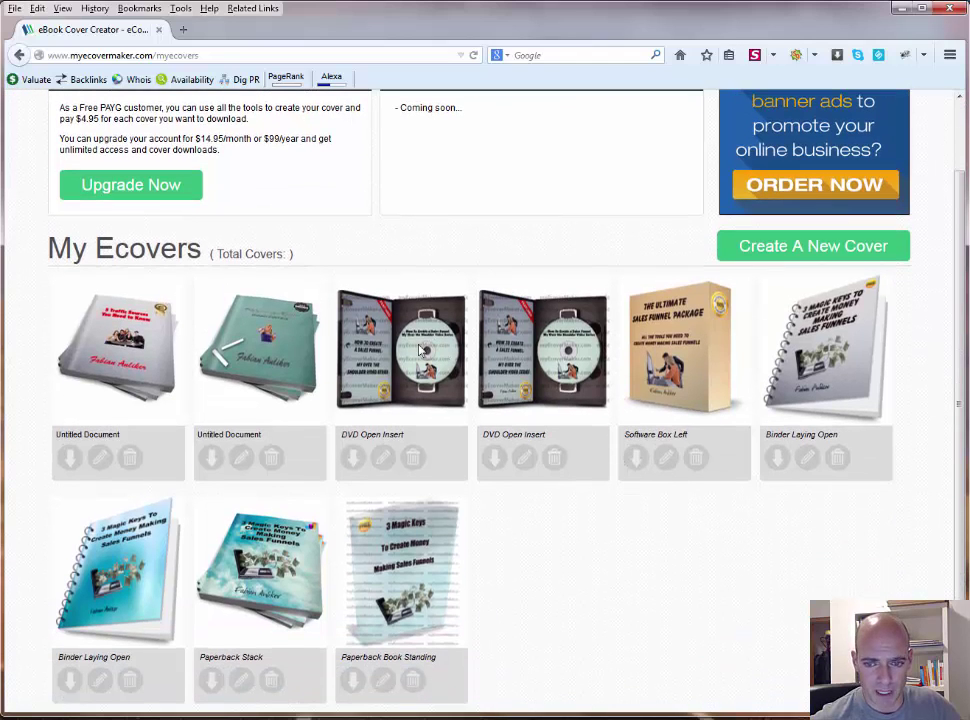
{"action": "left_click", "coordinate": [355, 468]}
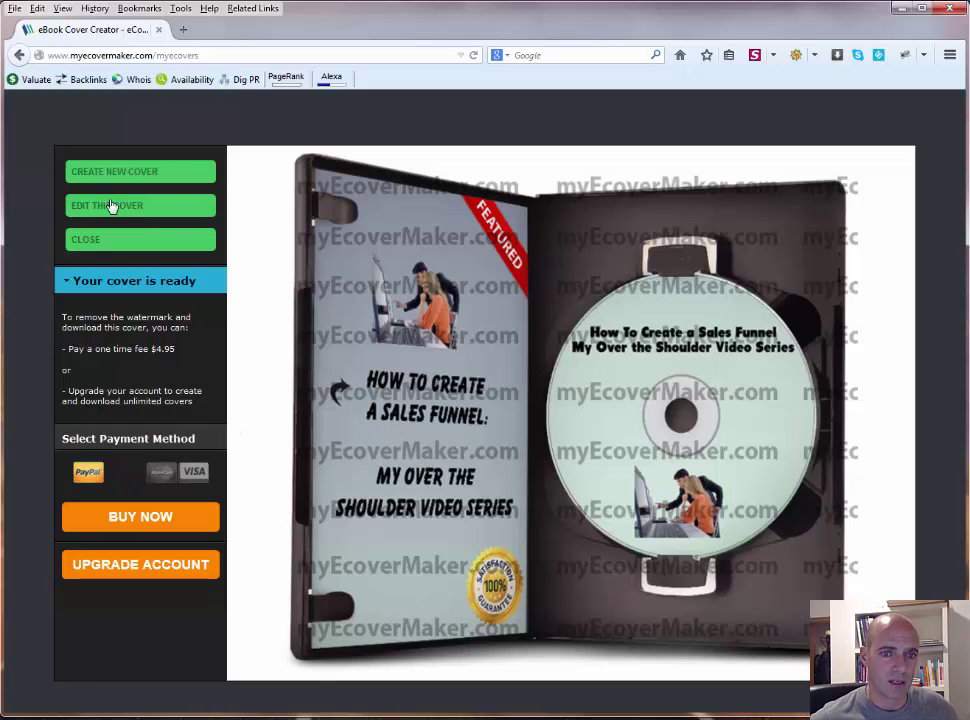
{"action": "left_click", "coordinate": [91, 241]}
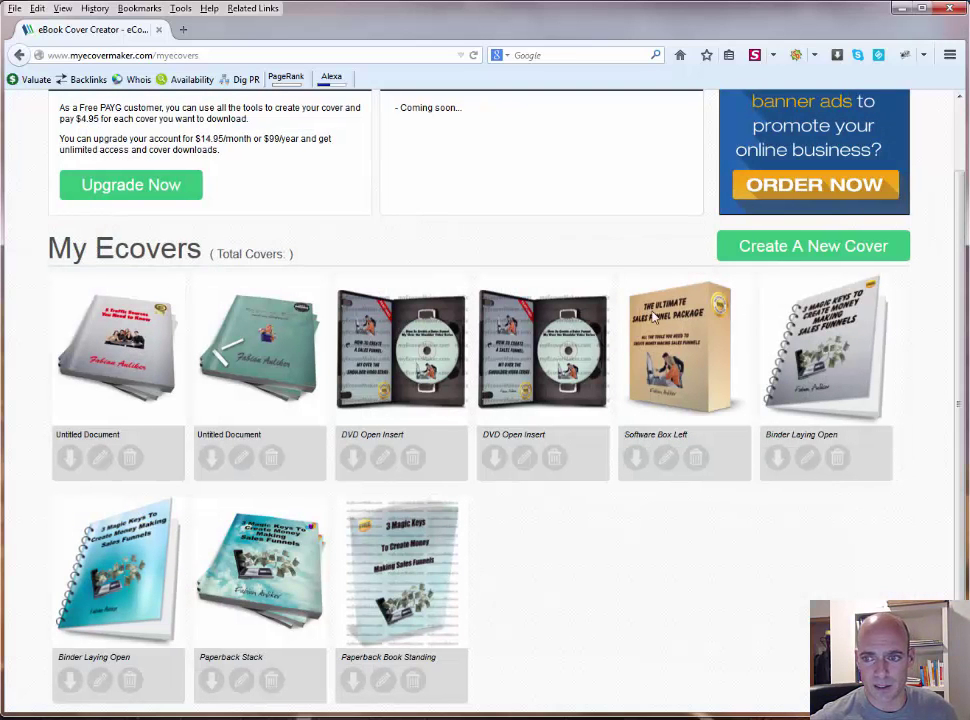
{"action": "left_click", "coordinate": [635, 459]}
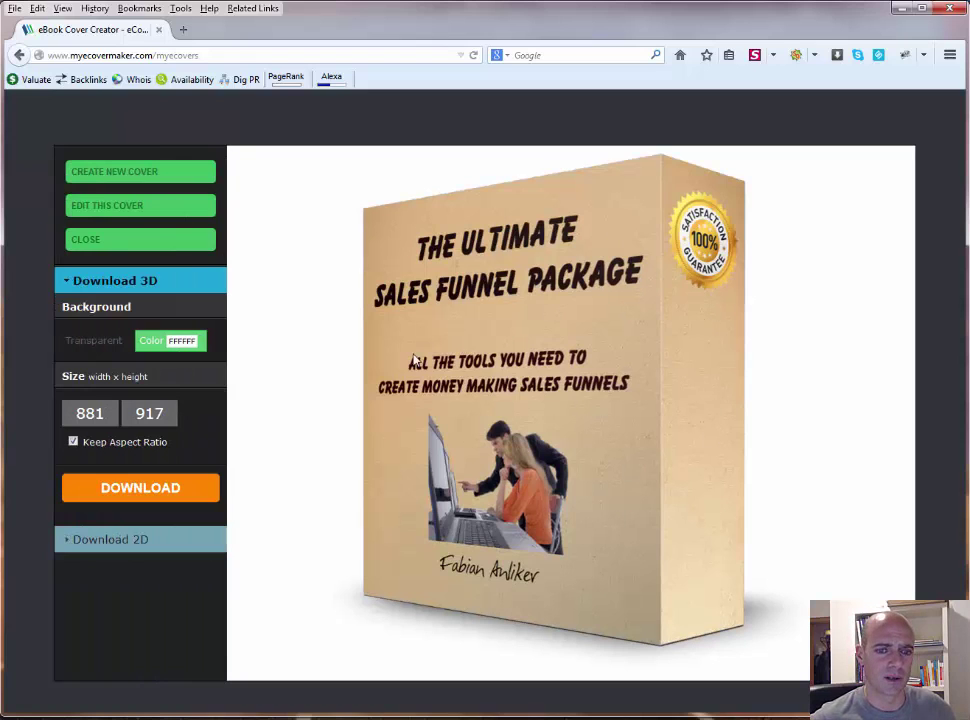
{"action": "left_click", "coordinate": [88, 240]}
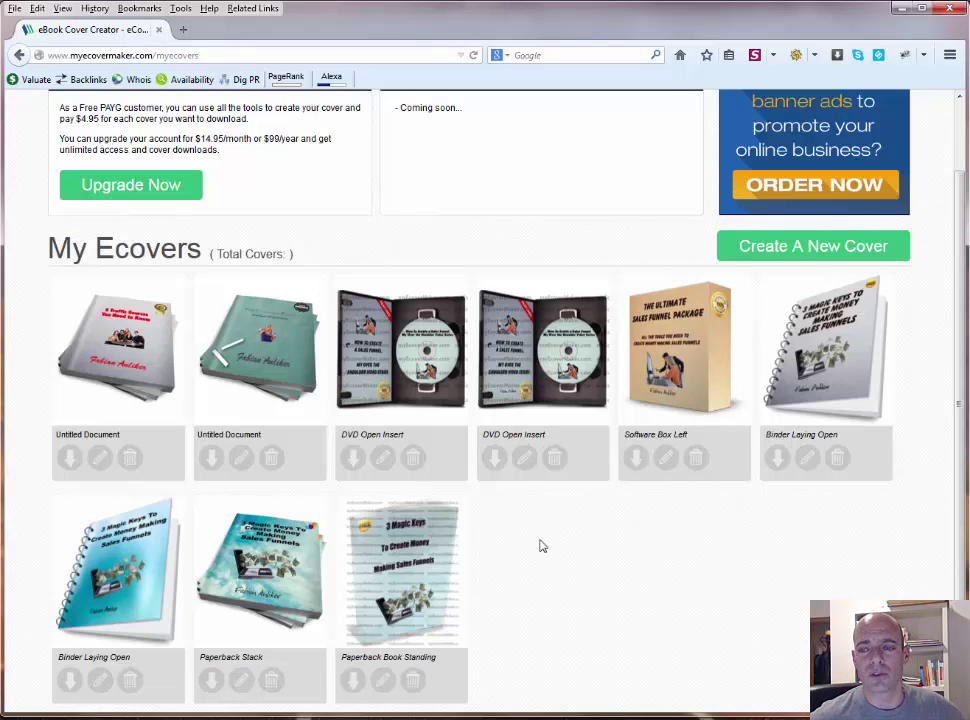
{"action": "scroll", "coordinate": [540, 546], "scroll_direction": "down", "scroll_amount": 2}
{"action": "scroll", "coordinate": [540, 546], "scroll_direction": "up", "scroll_amount": 3}
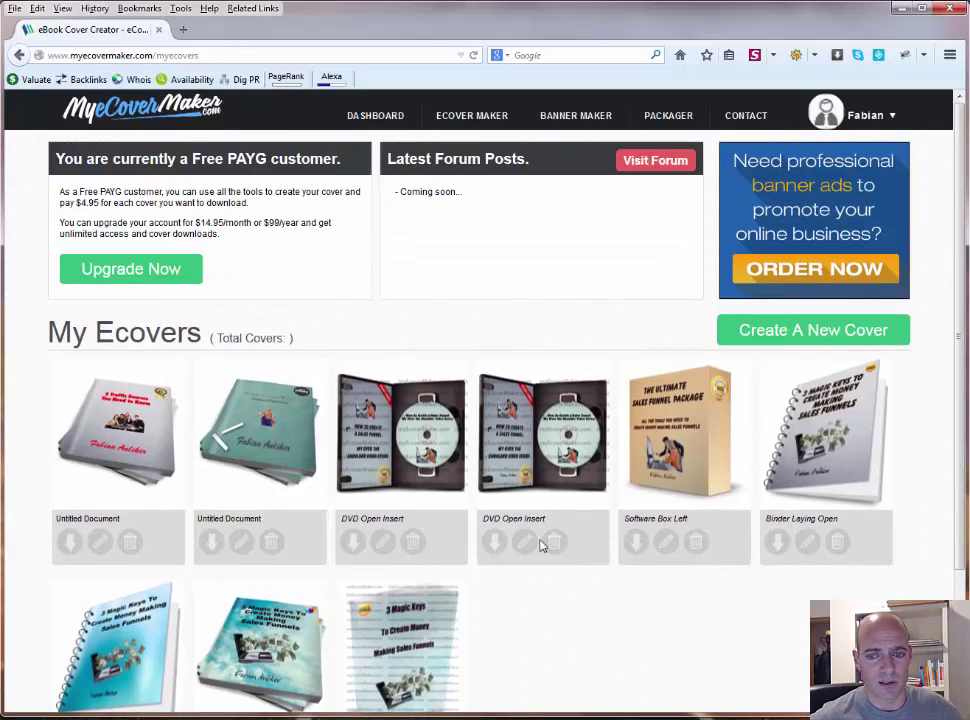
{"action": "scroll", "coordinate": [540, 546], "scroll_direction": "down", "scroll_amount": 3}
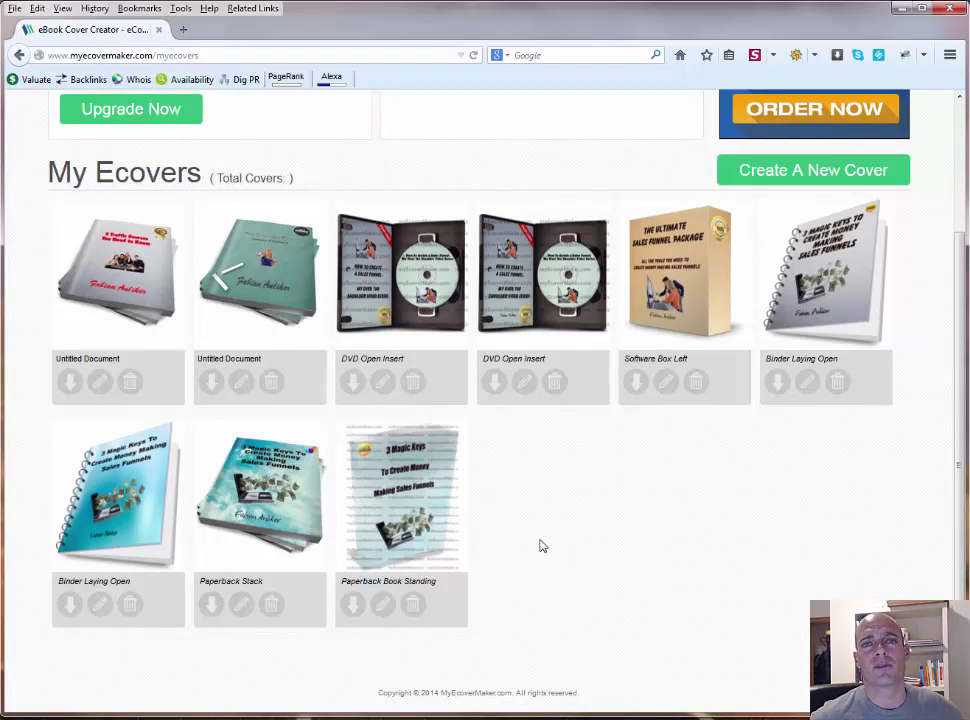